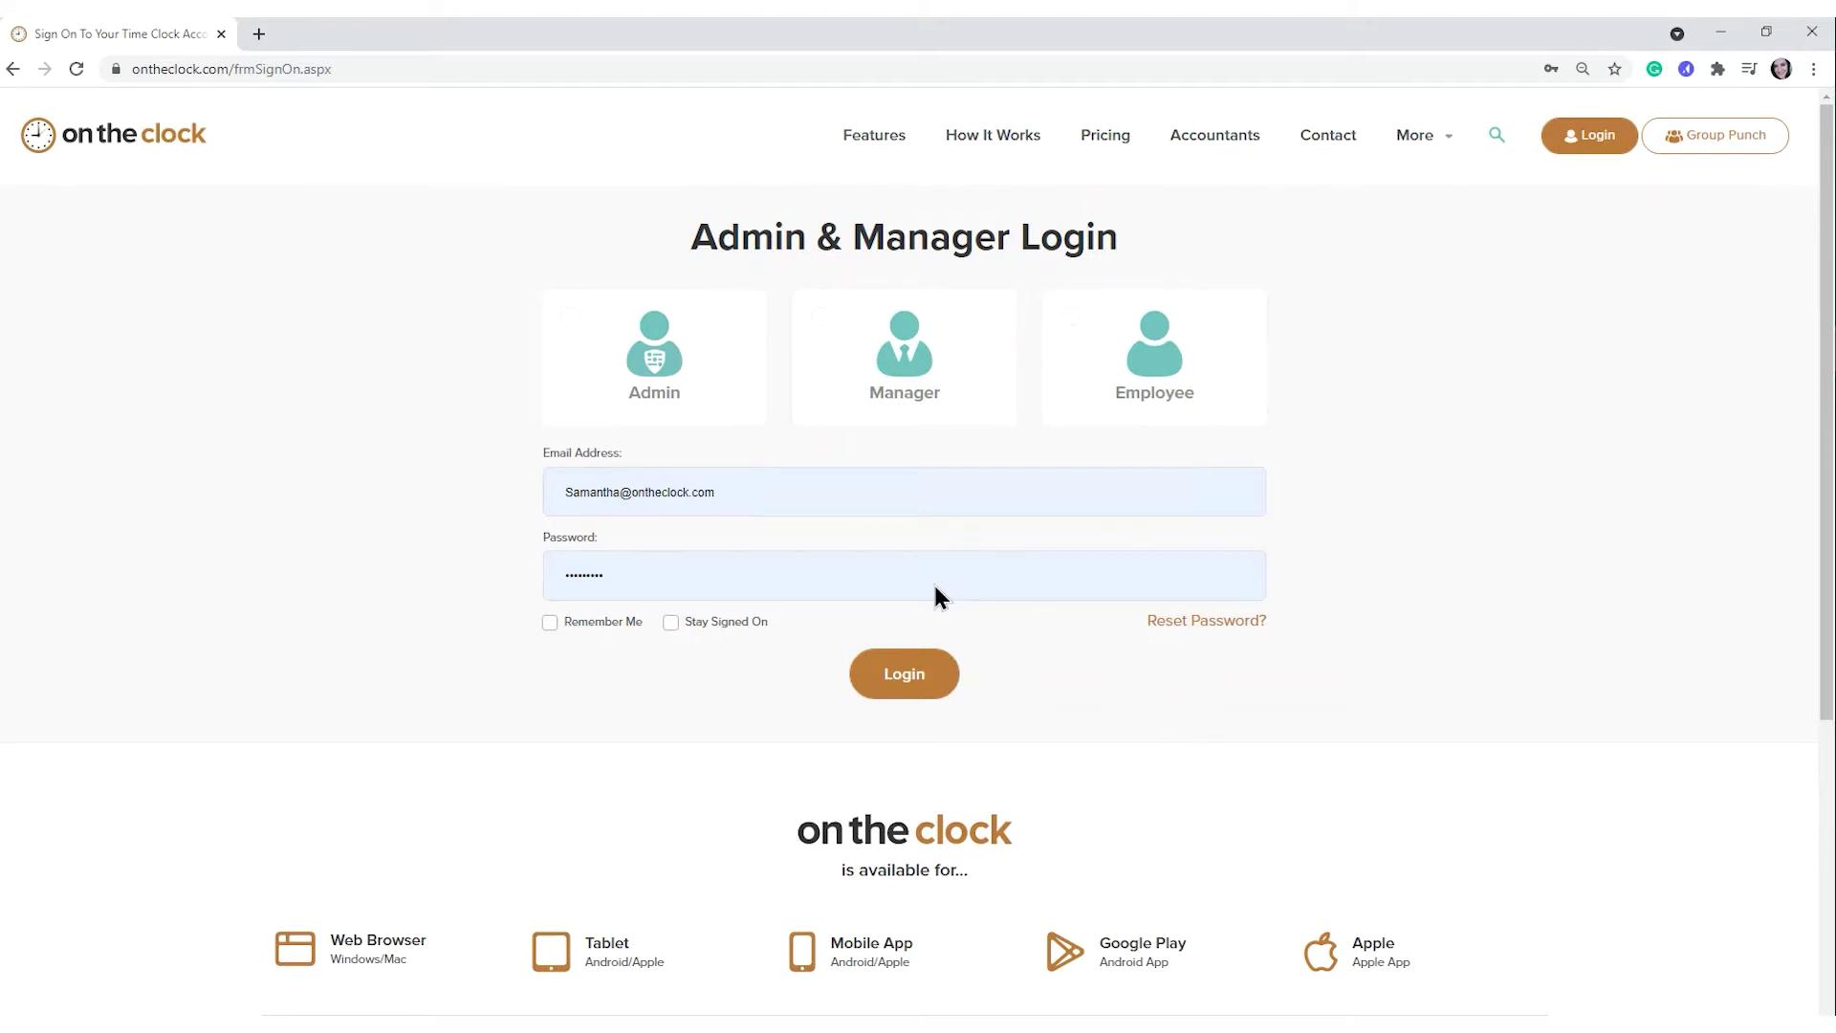
- Log in with the Admin role using the filled-in credentials and open the Time Clock Settings
left_click(578, 327)
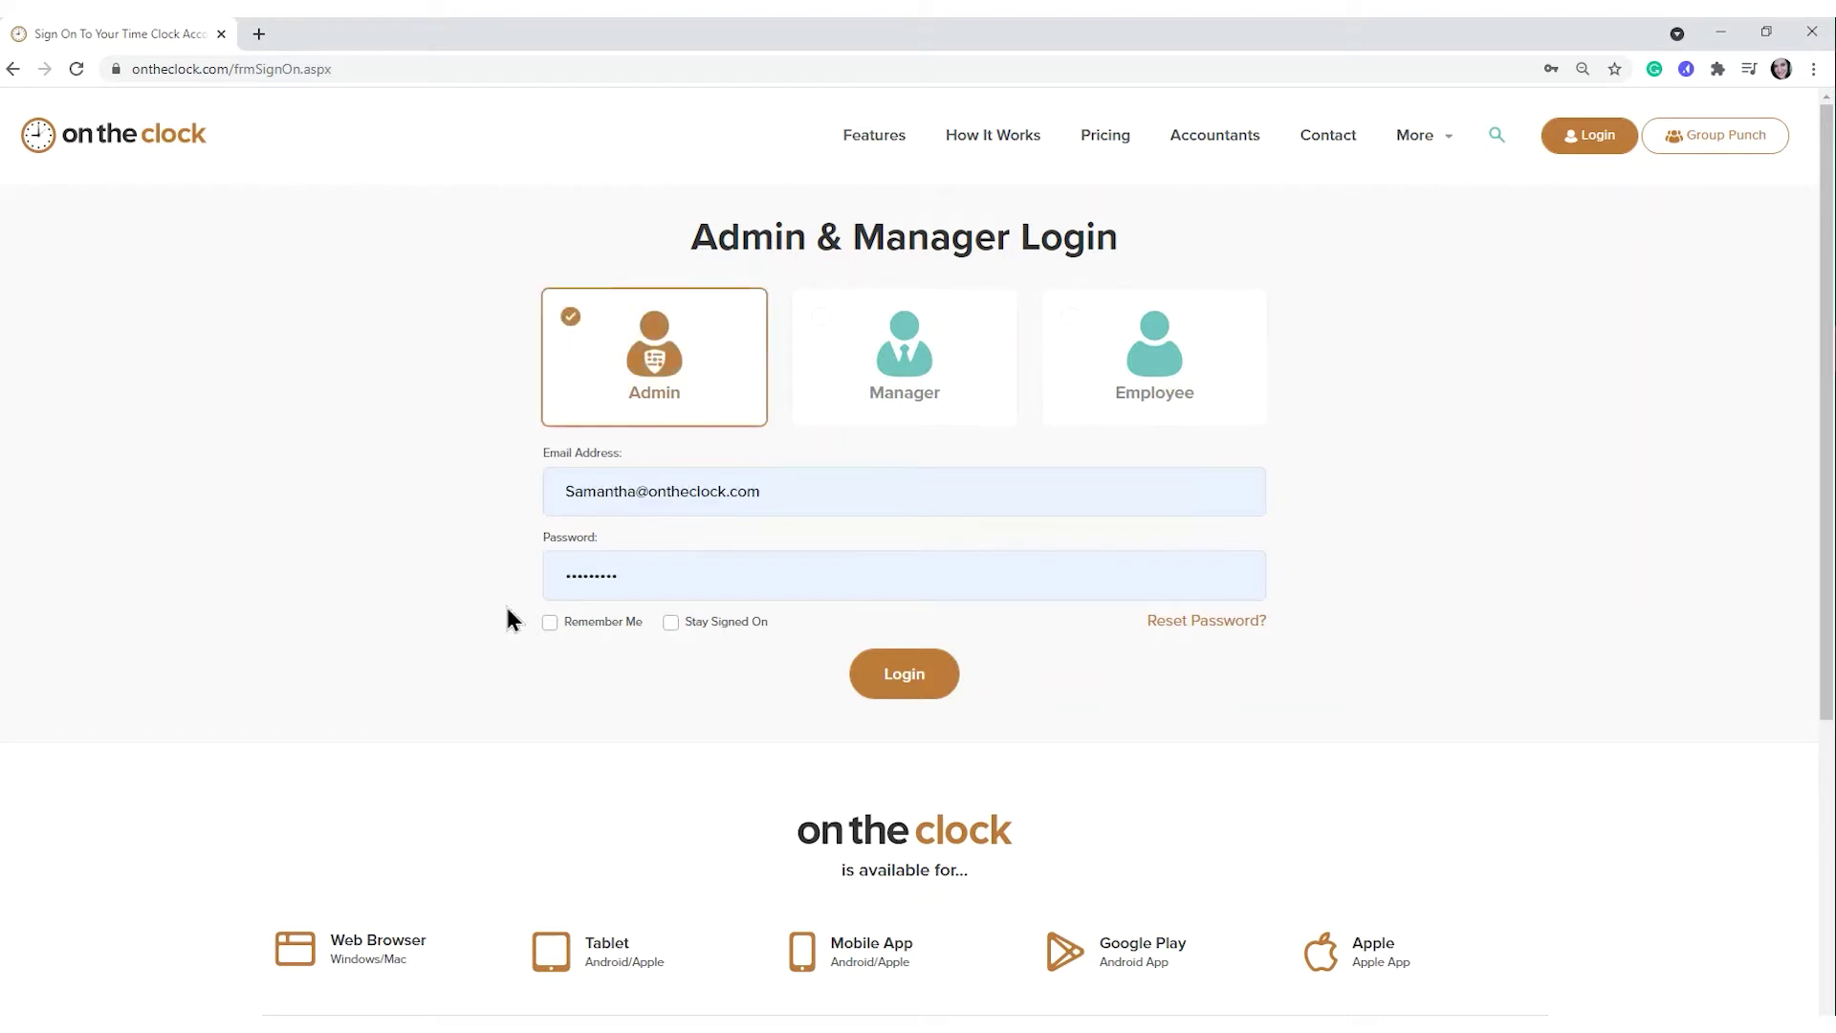
left_click(904, 692)
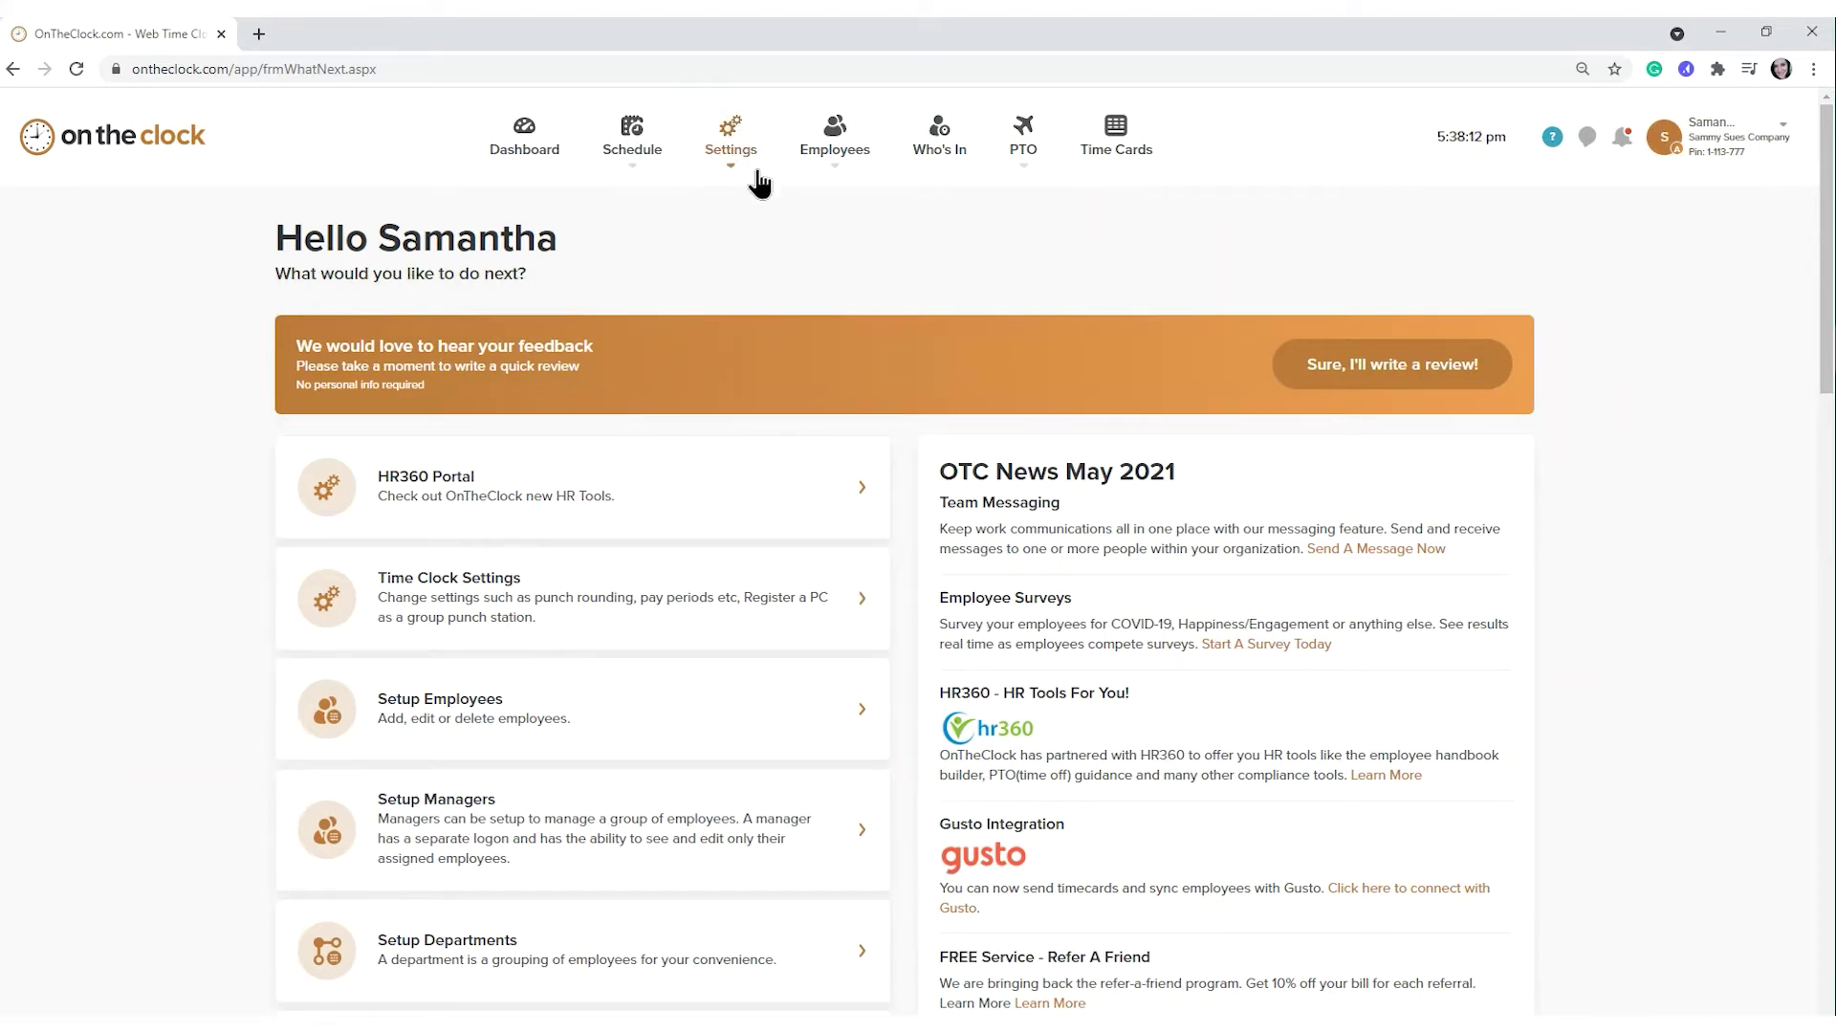
left_click(726, 172)
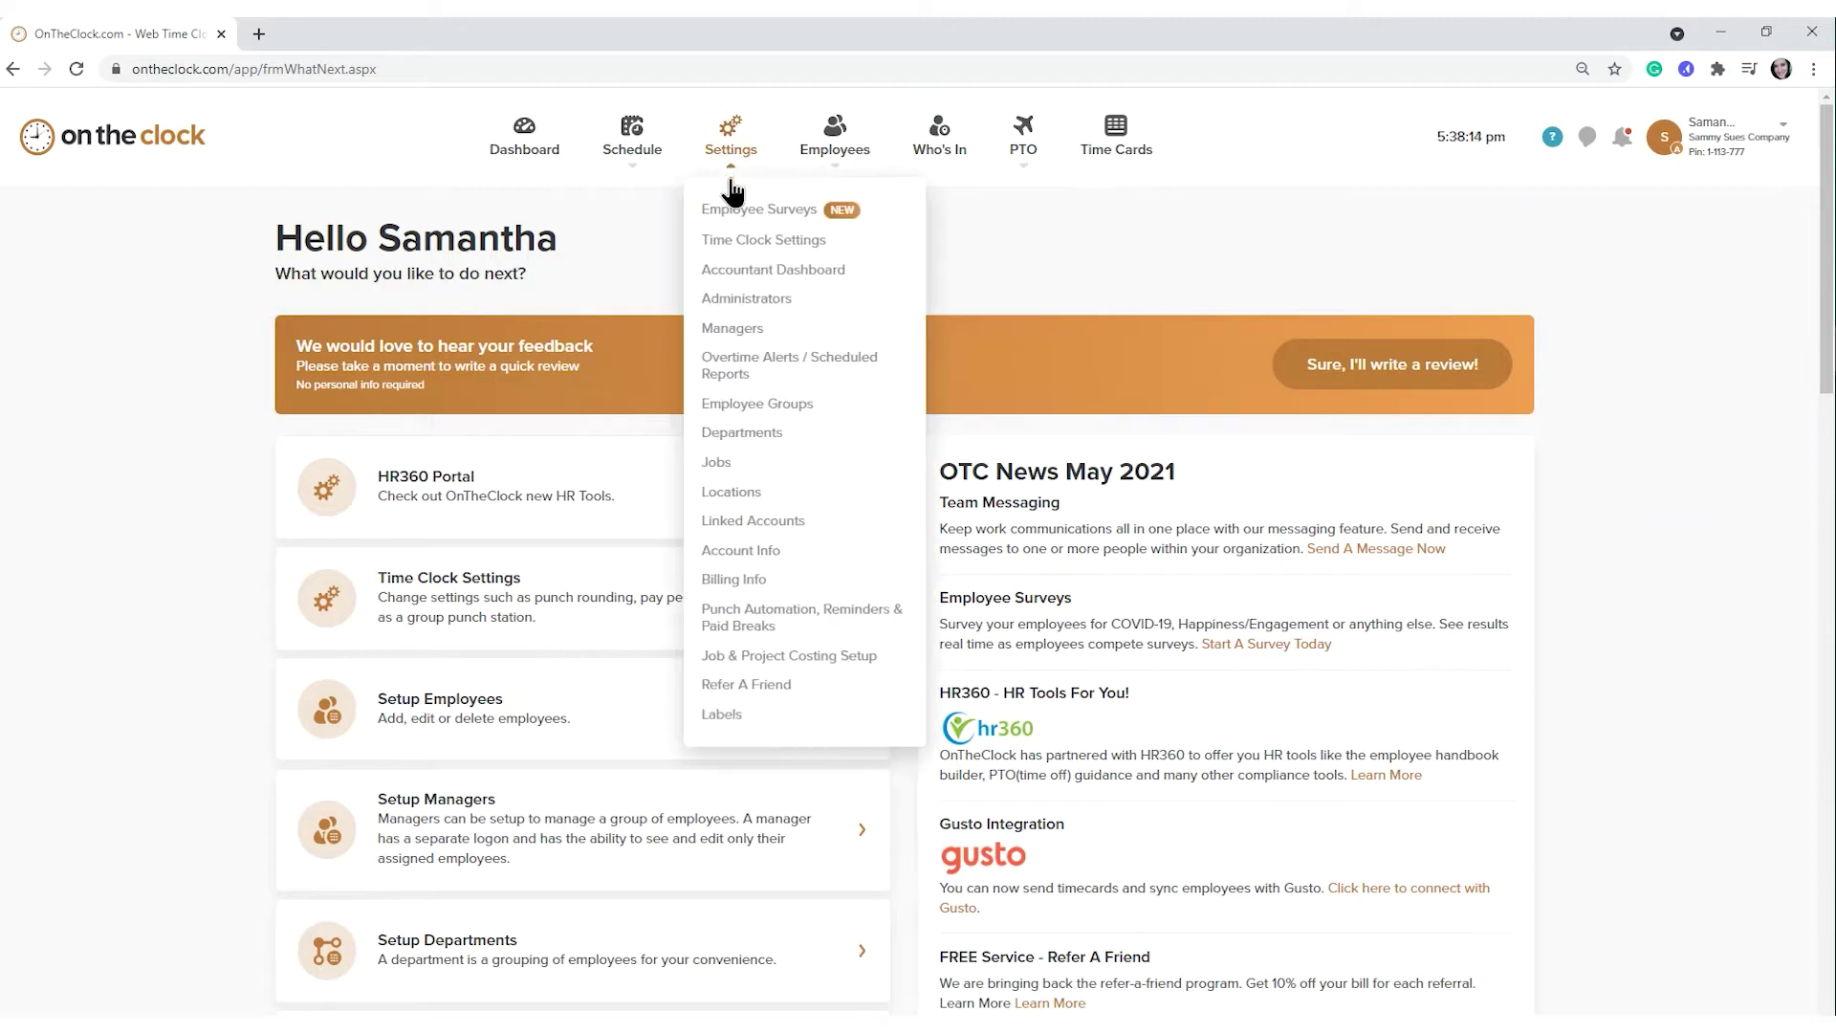
left_click(750, 249)
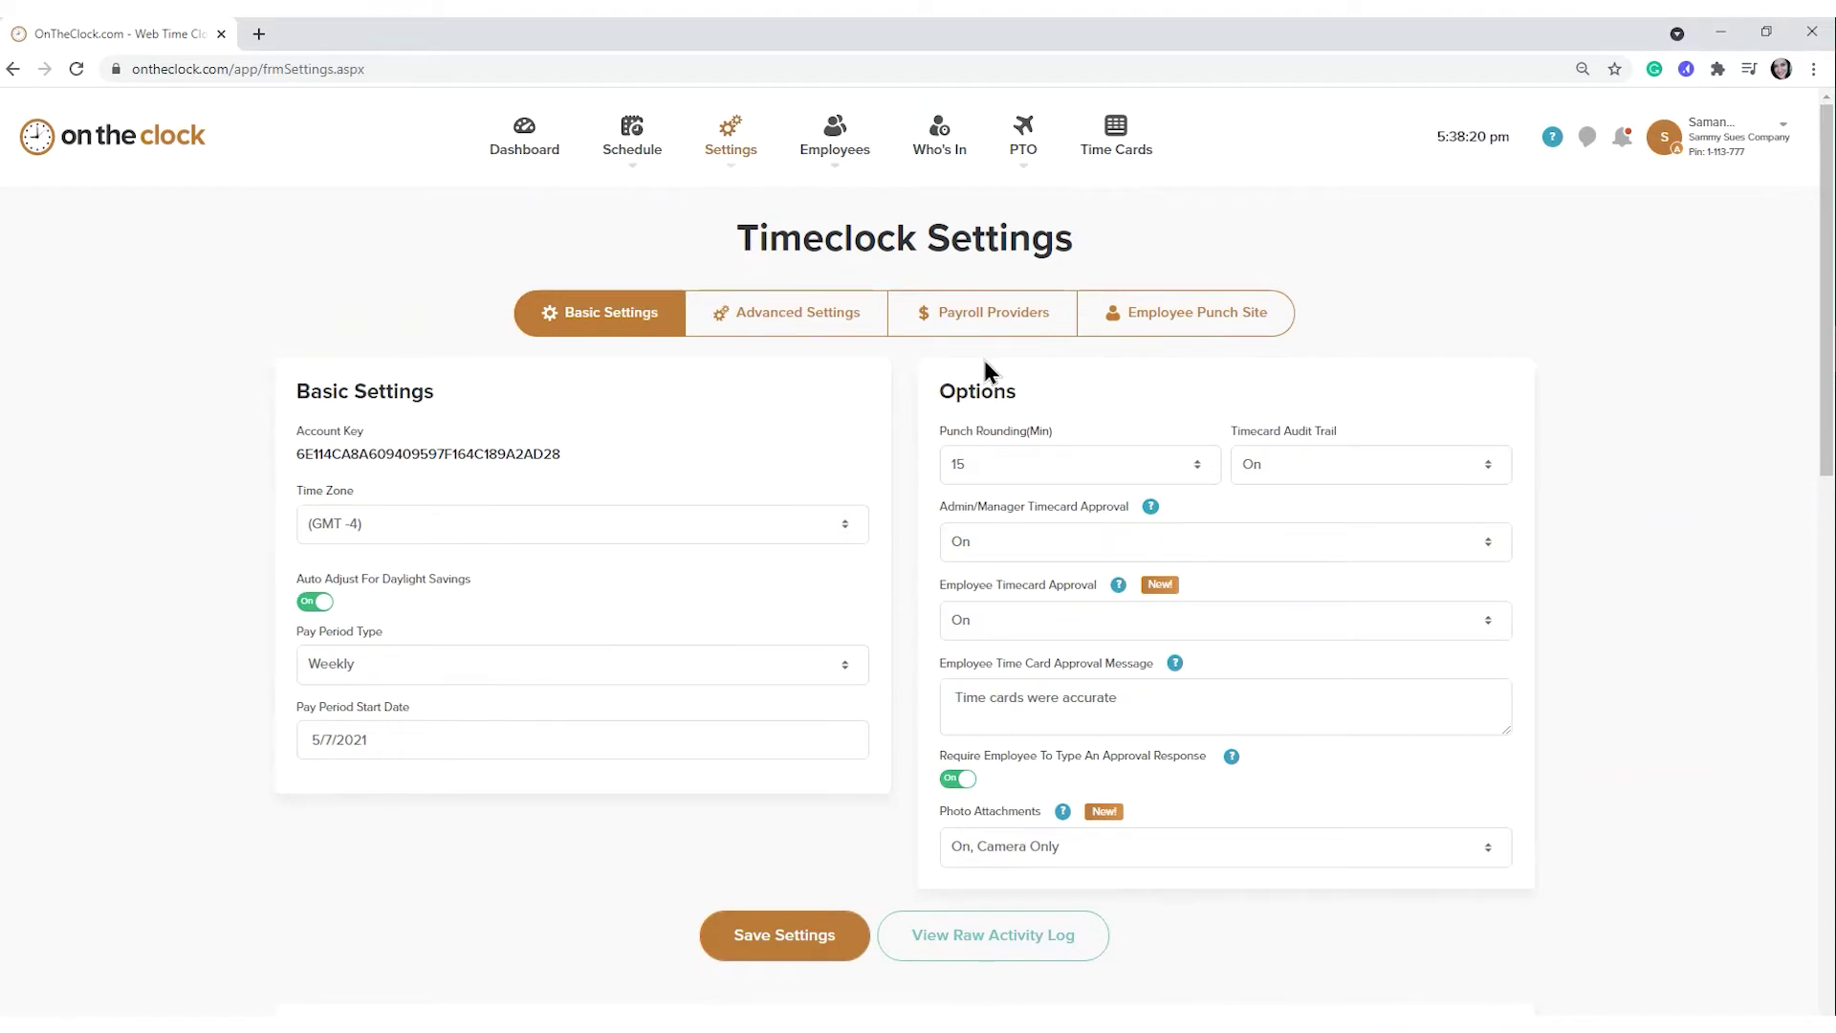
- Set Photo Attachments to "On, Camera Only" in the basic time clock options and save the settings
scroll(1233, 455, "down", 4)
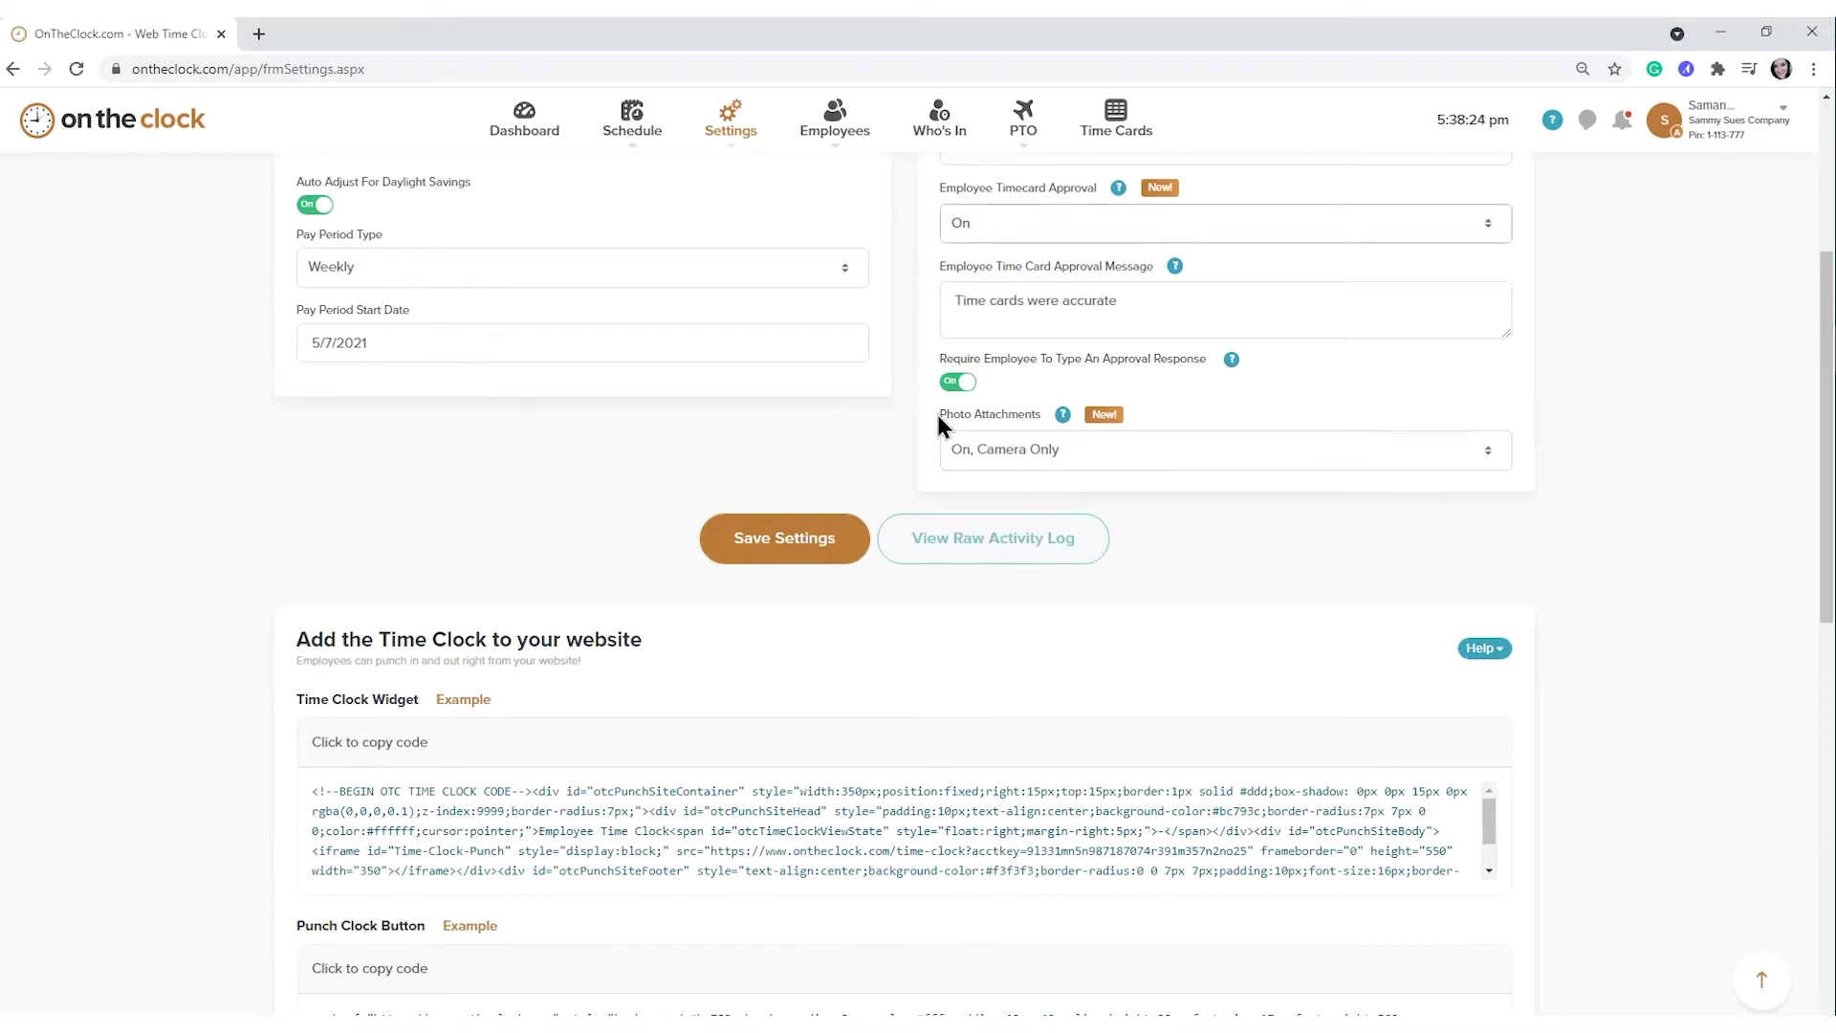
left_click(1184, 468)
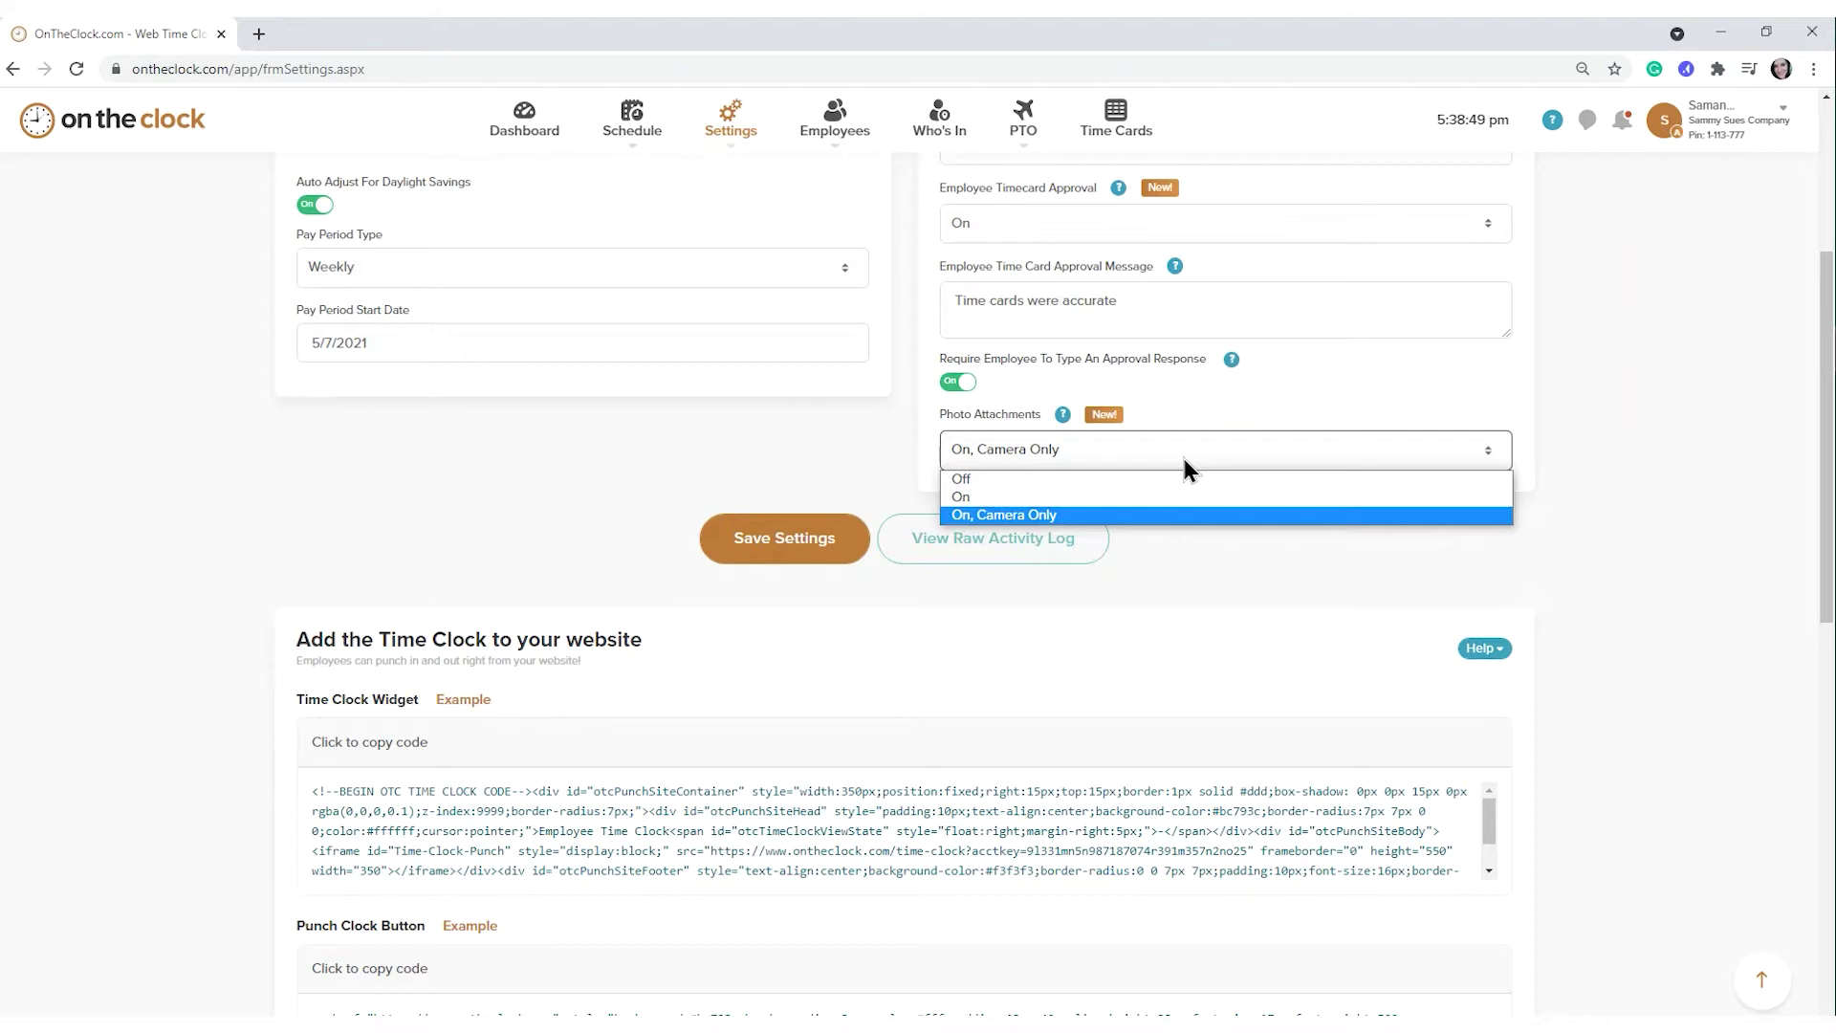
left_click(1178, 513)
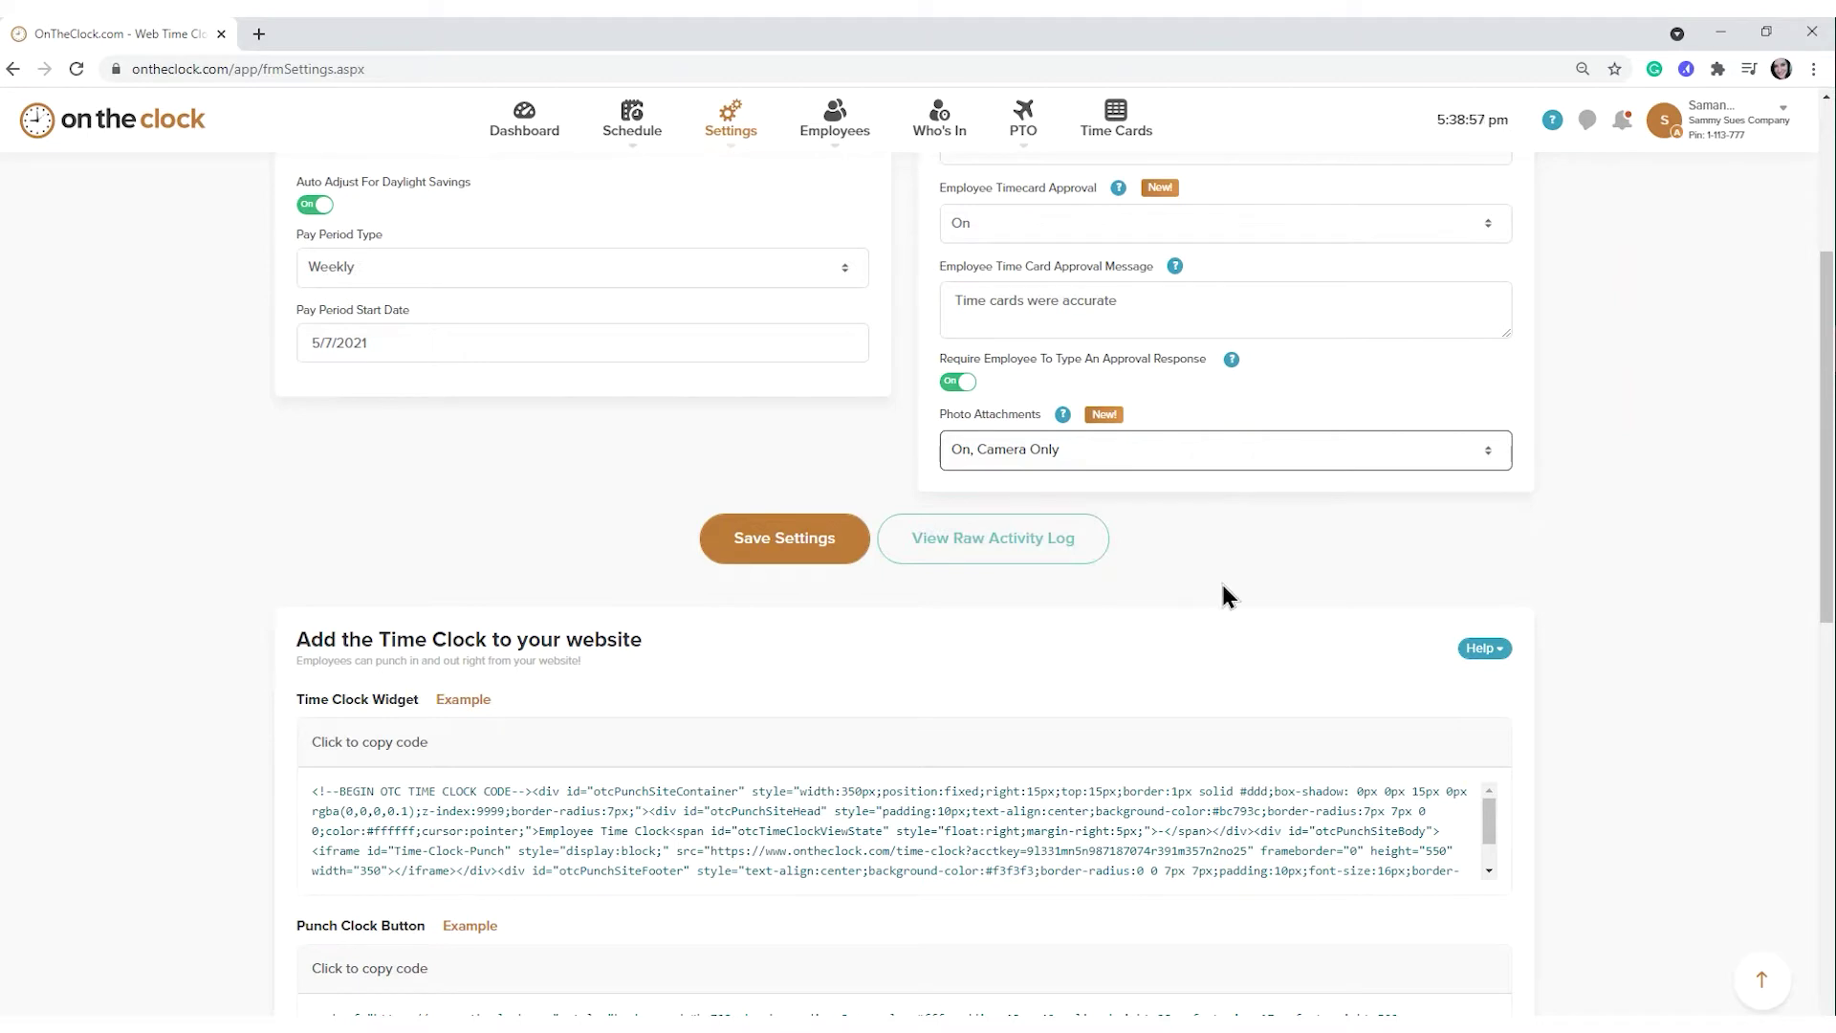
left_click(765, 553)
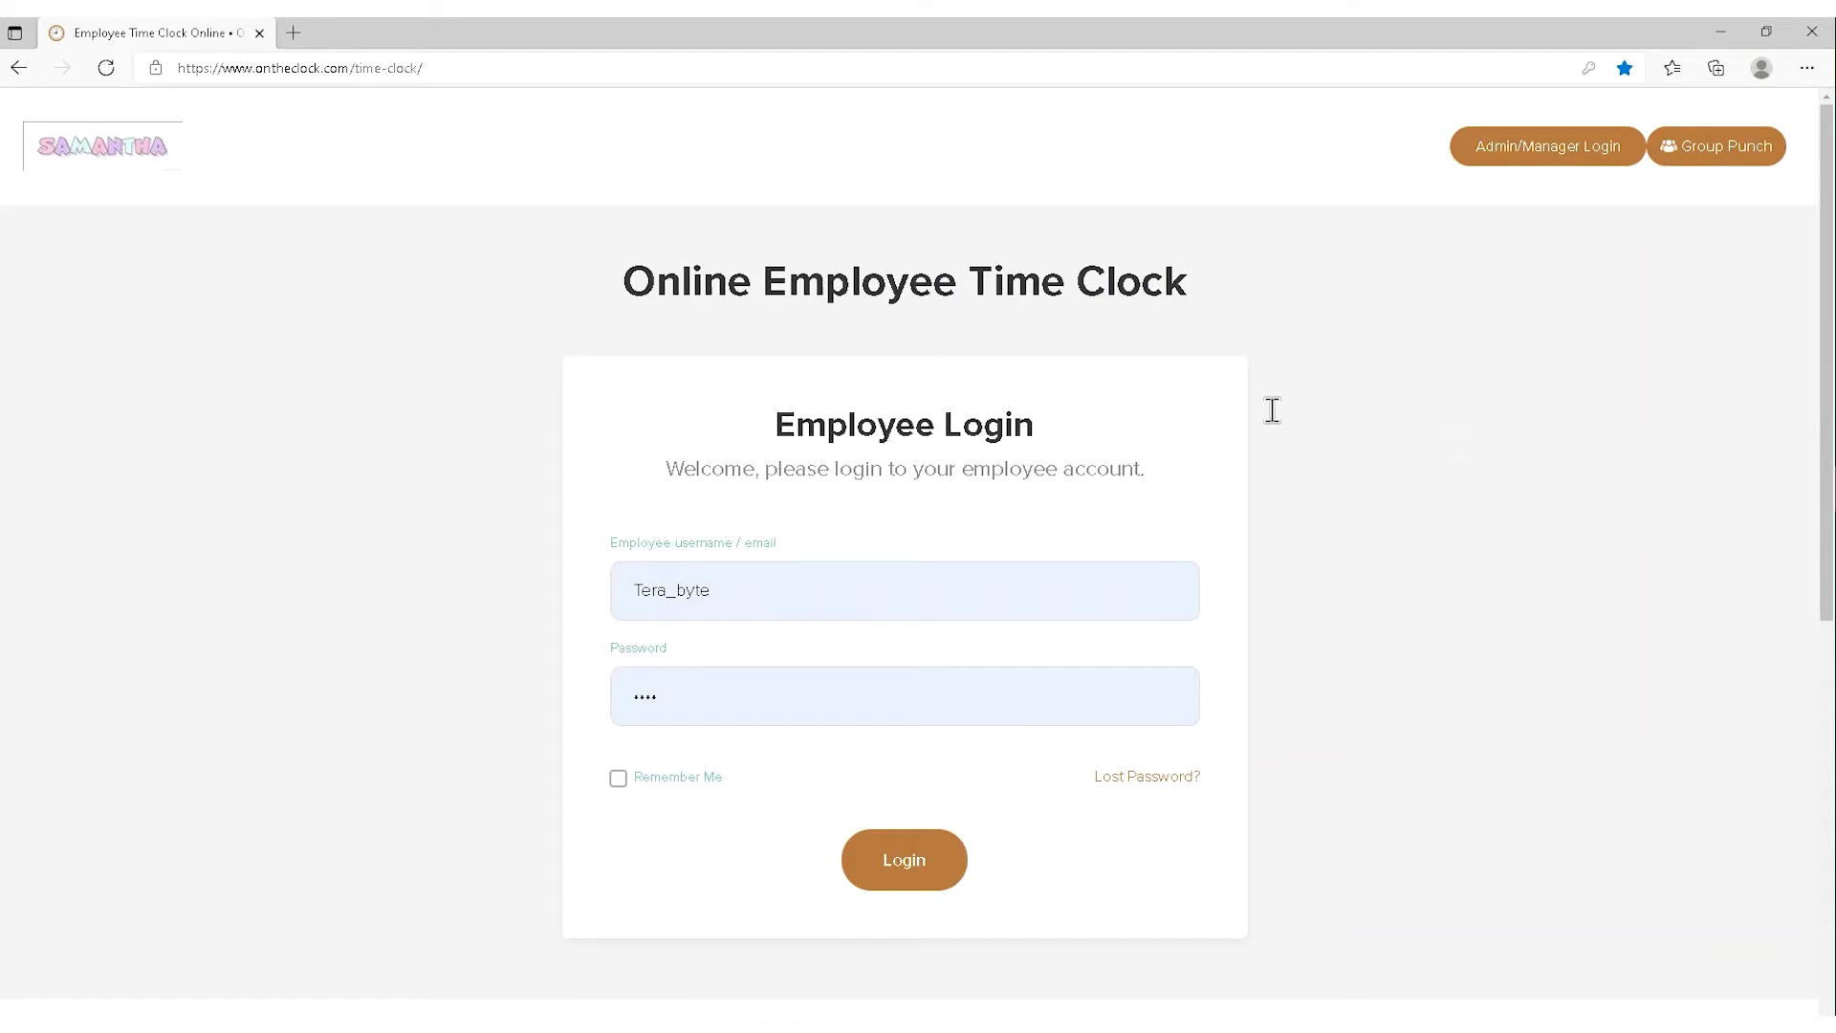
- Log in to the employee time clock with the filled-in credentials and select the Customer Service job for the punch
left_click(907, 874)
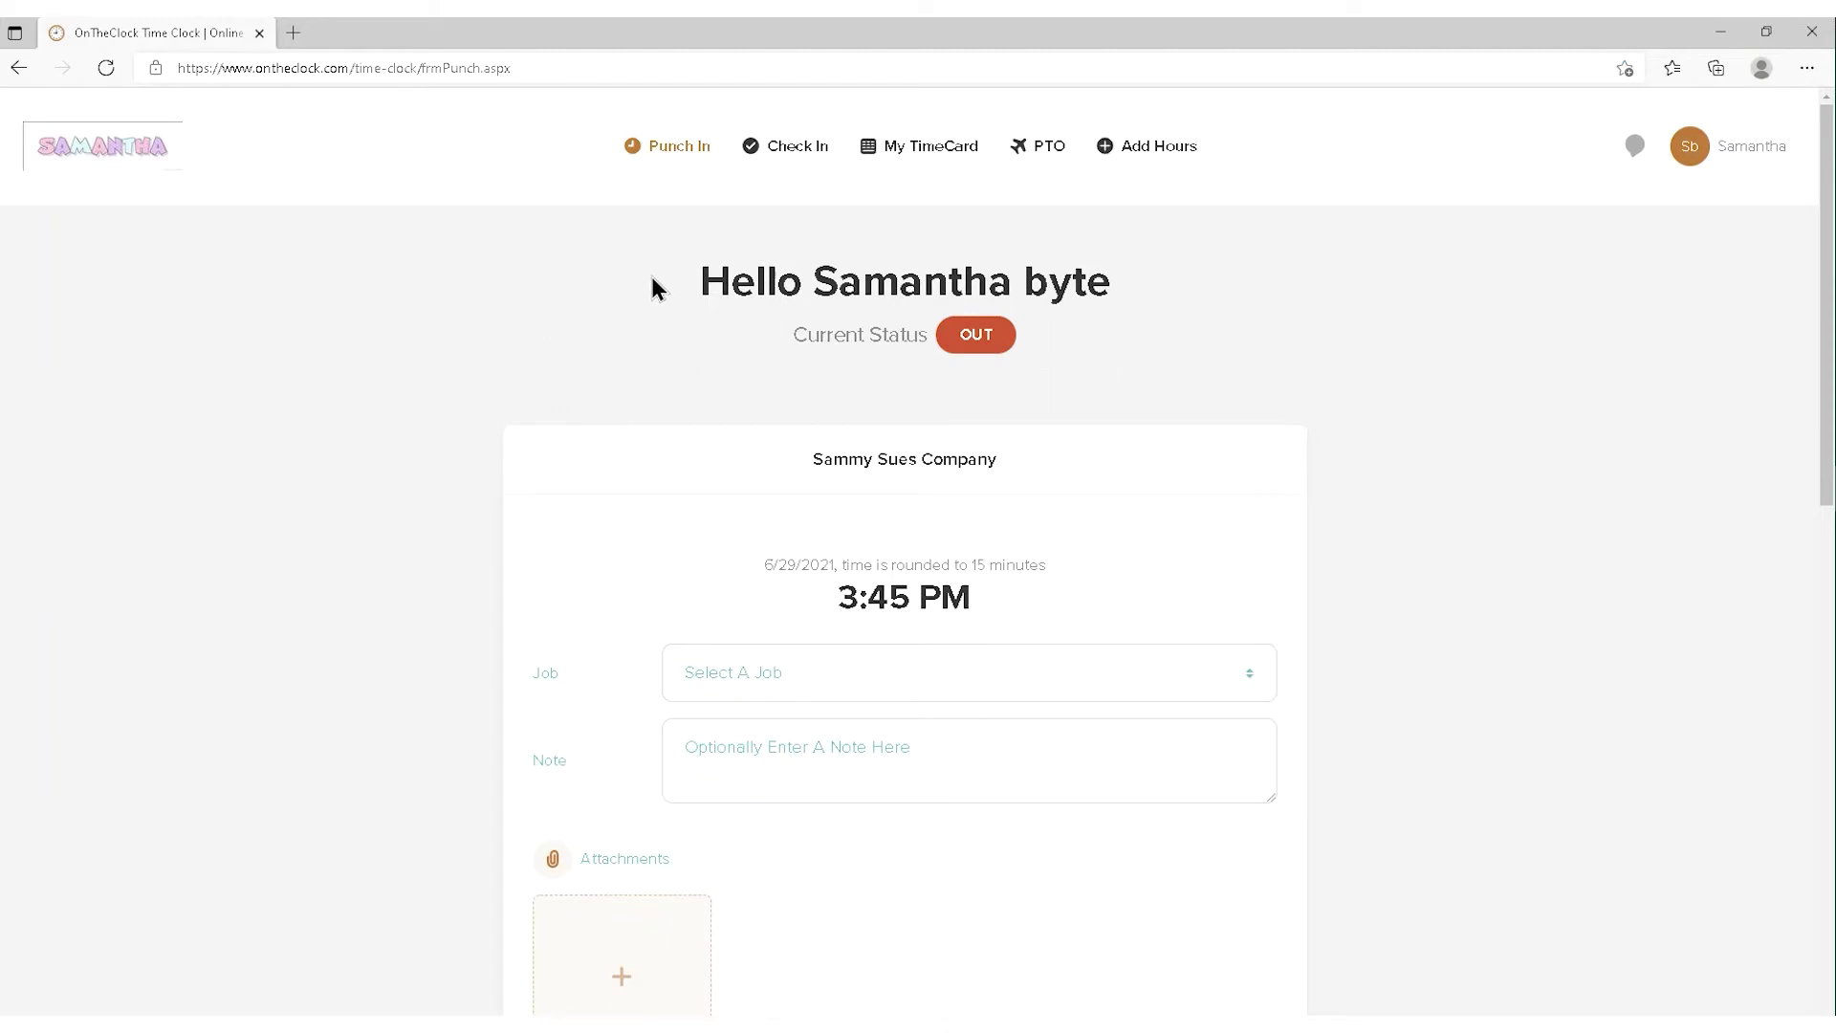
scroll(651, 285, "down", 3)
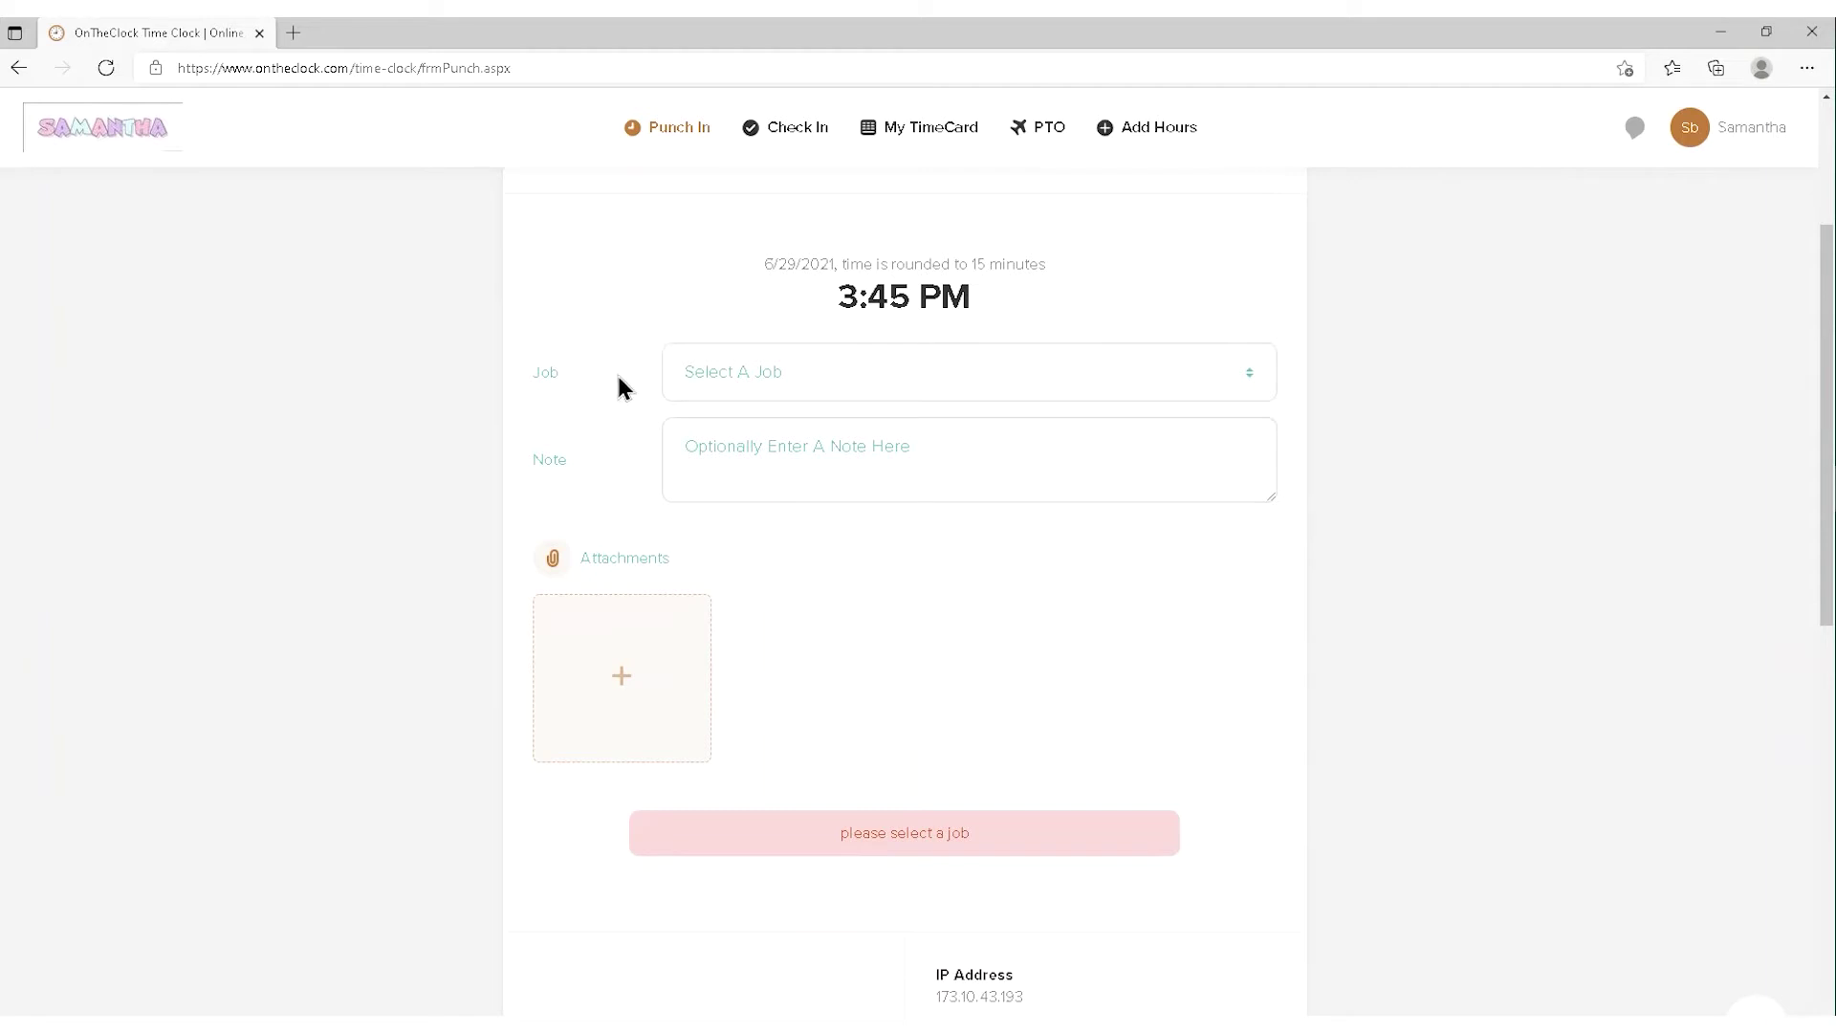
left_click(835, 386)
left_click(830, 464)
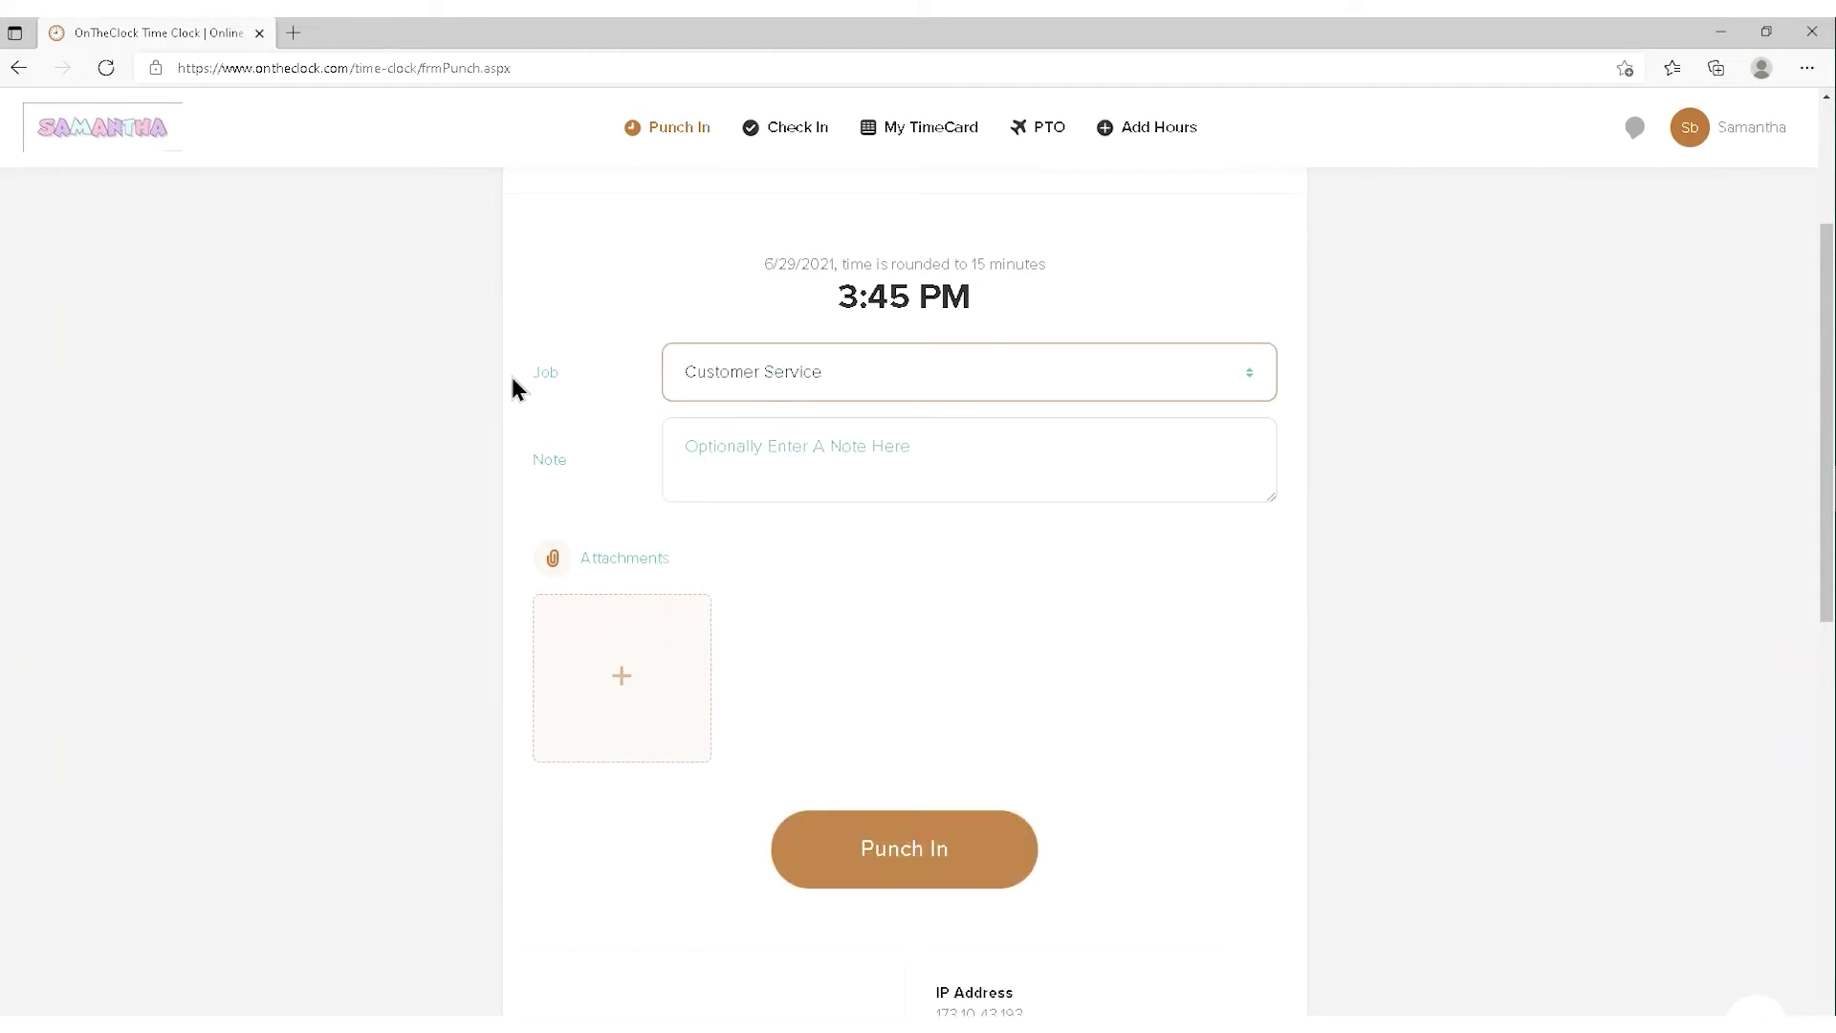
- Allow camera access, take a webcam photo and add it as an attachment to the punch
scroll(509, 375, "down", 3)
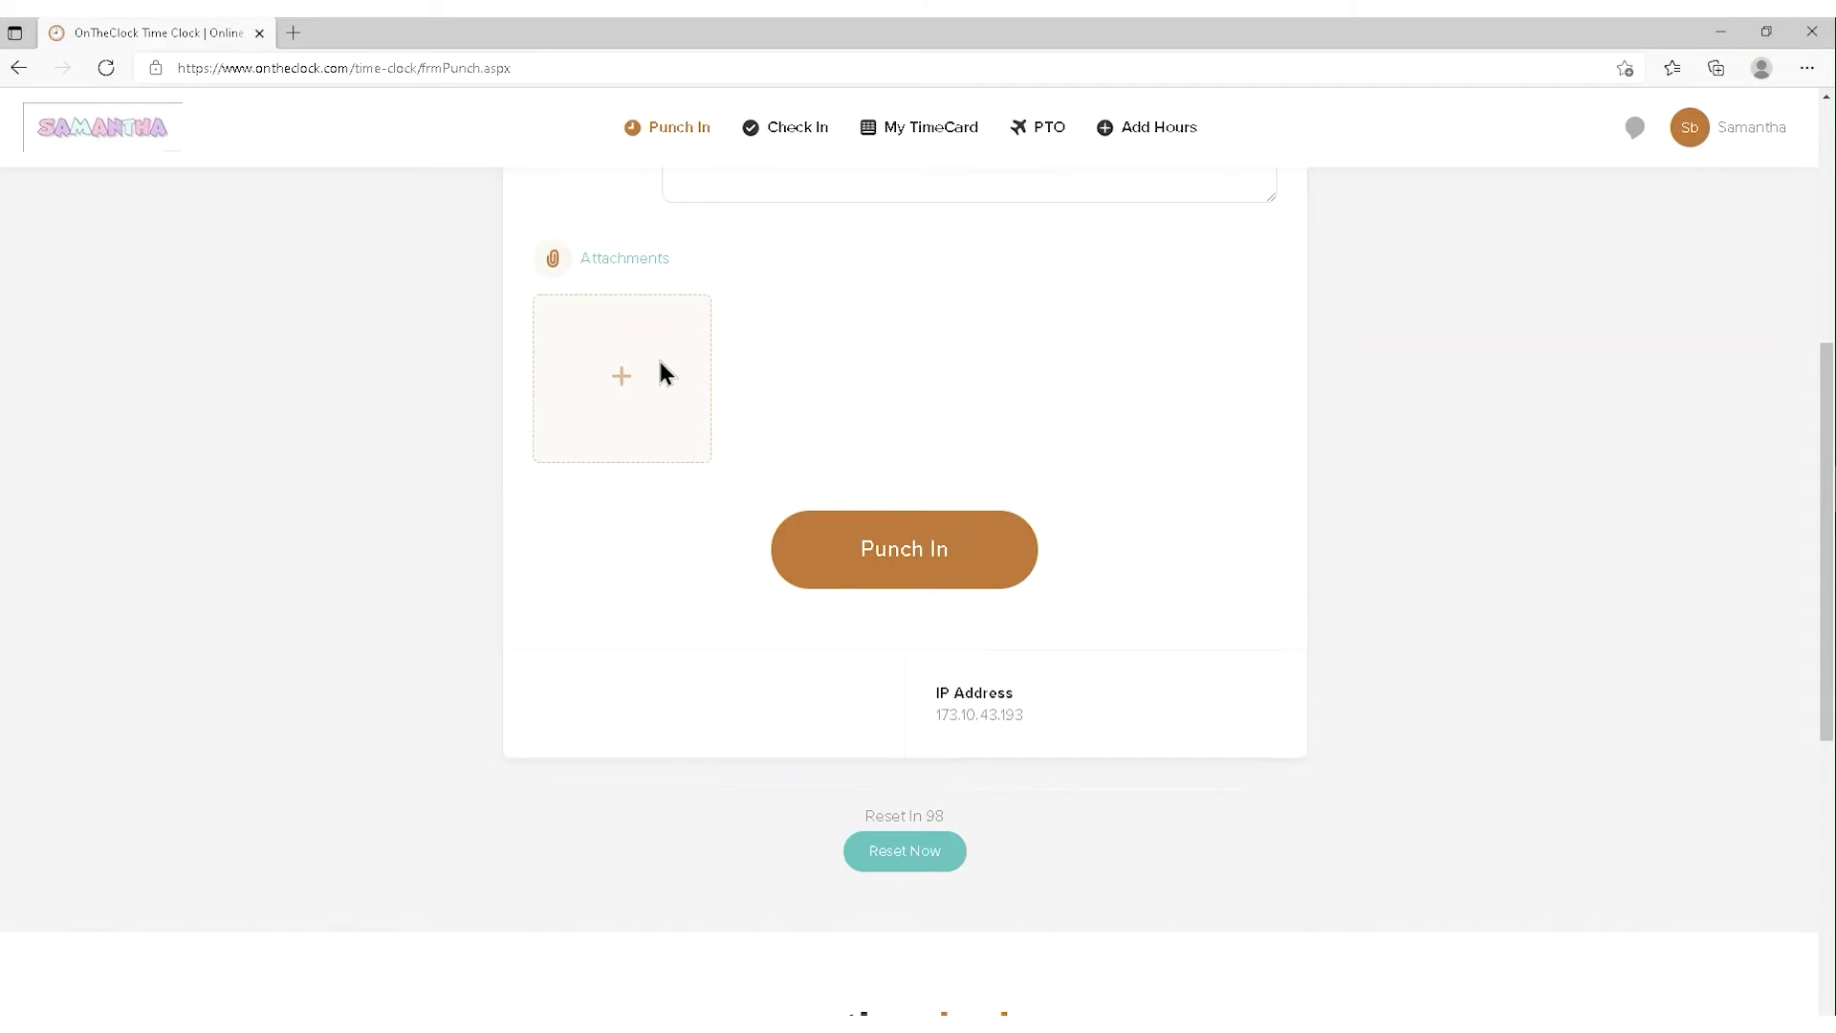
left_click(622, 380)
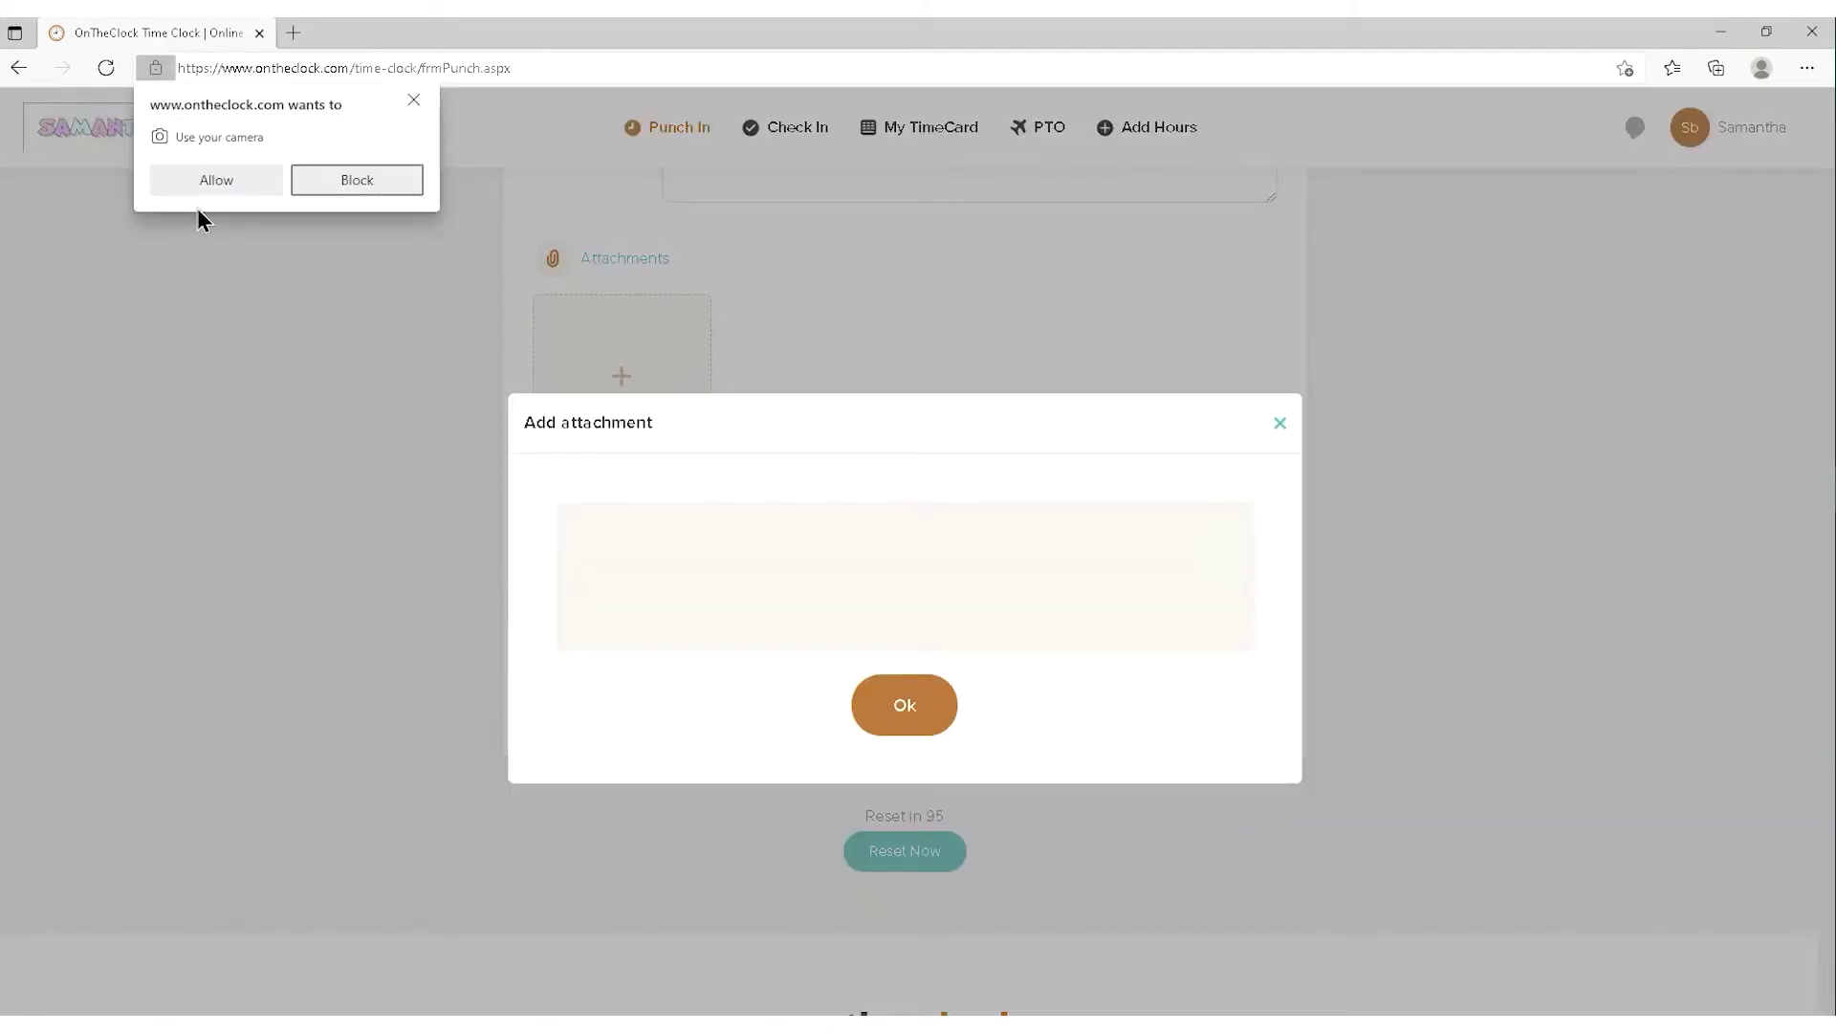
left_click(213, 182)
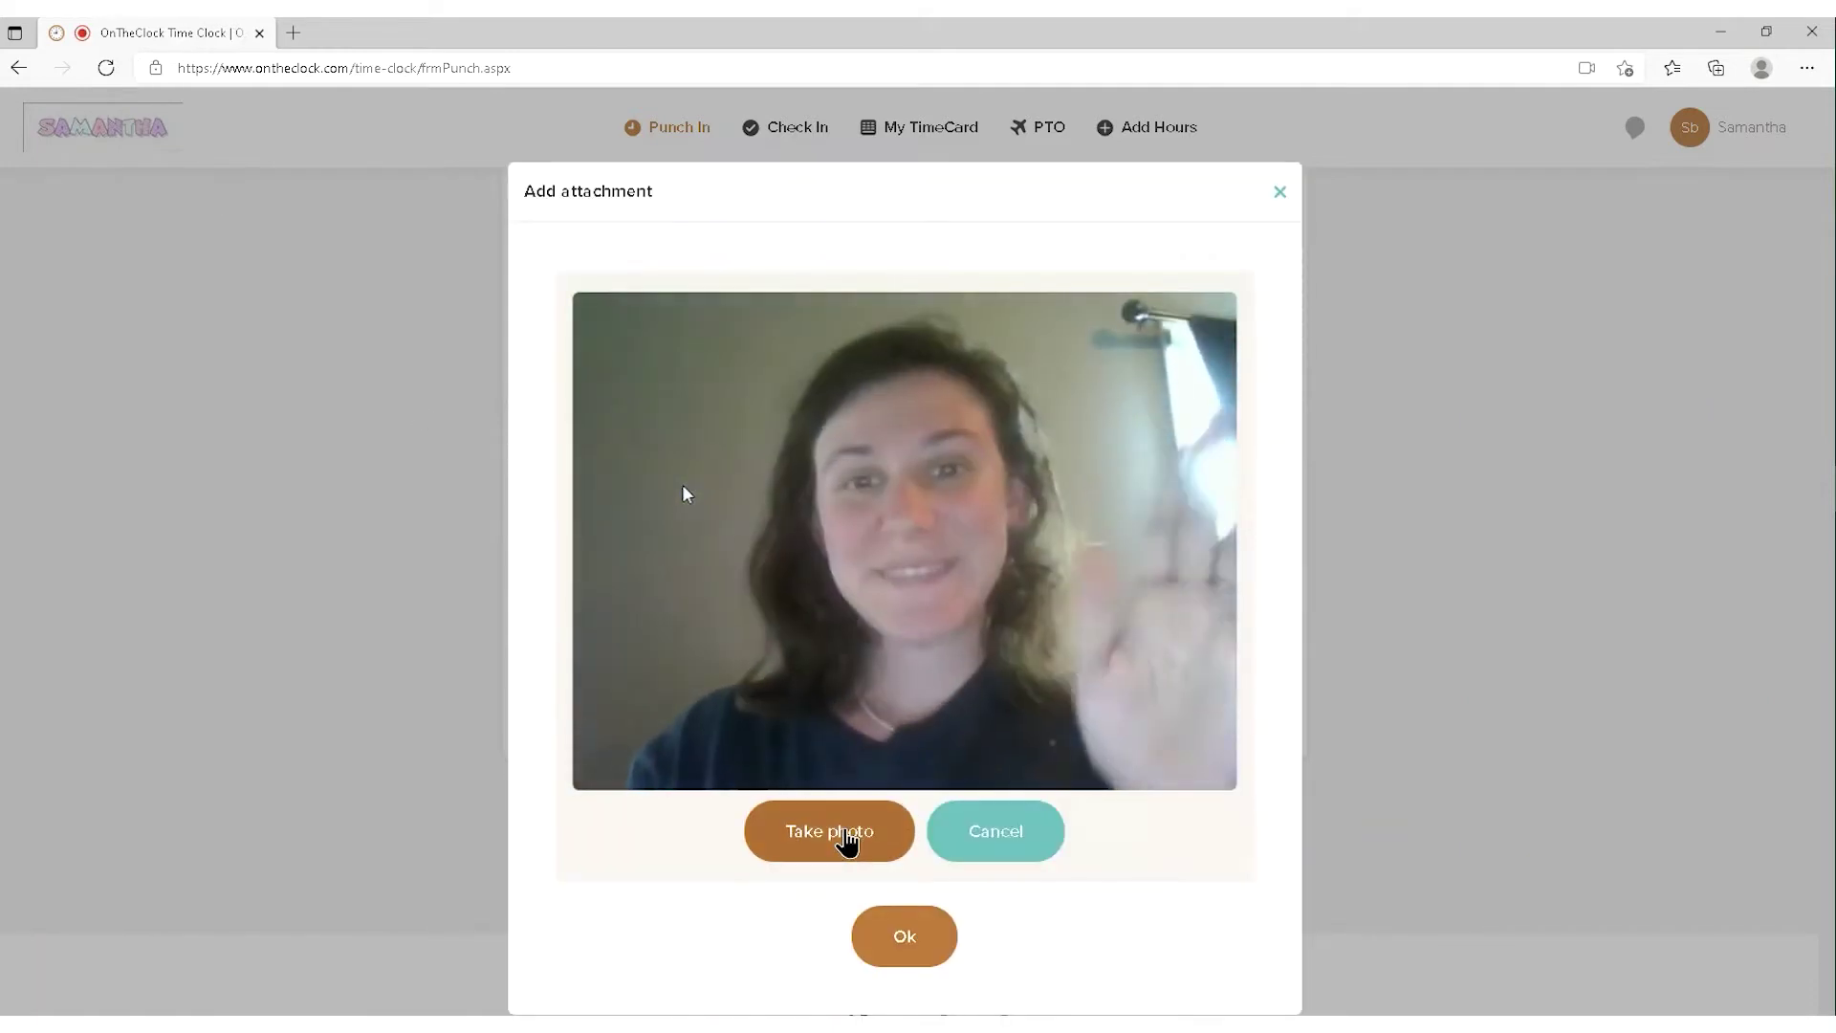
left_click(847, 834)
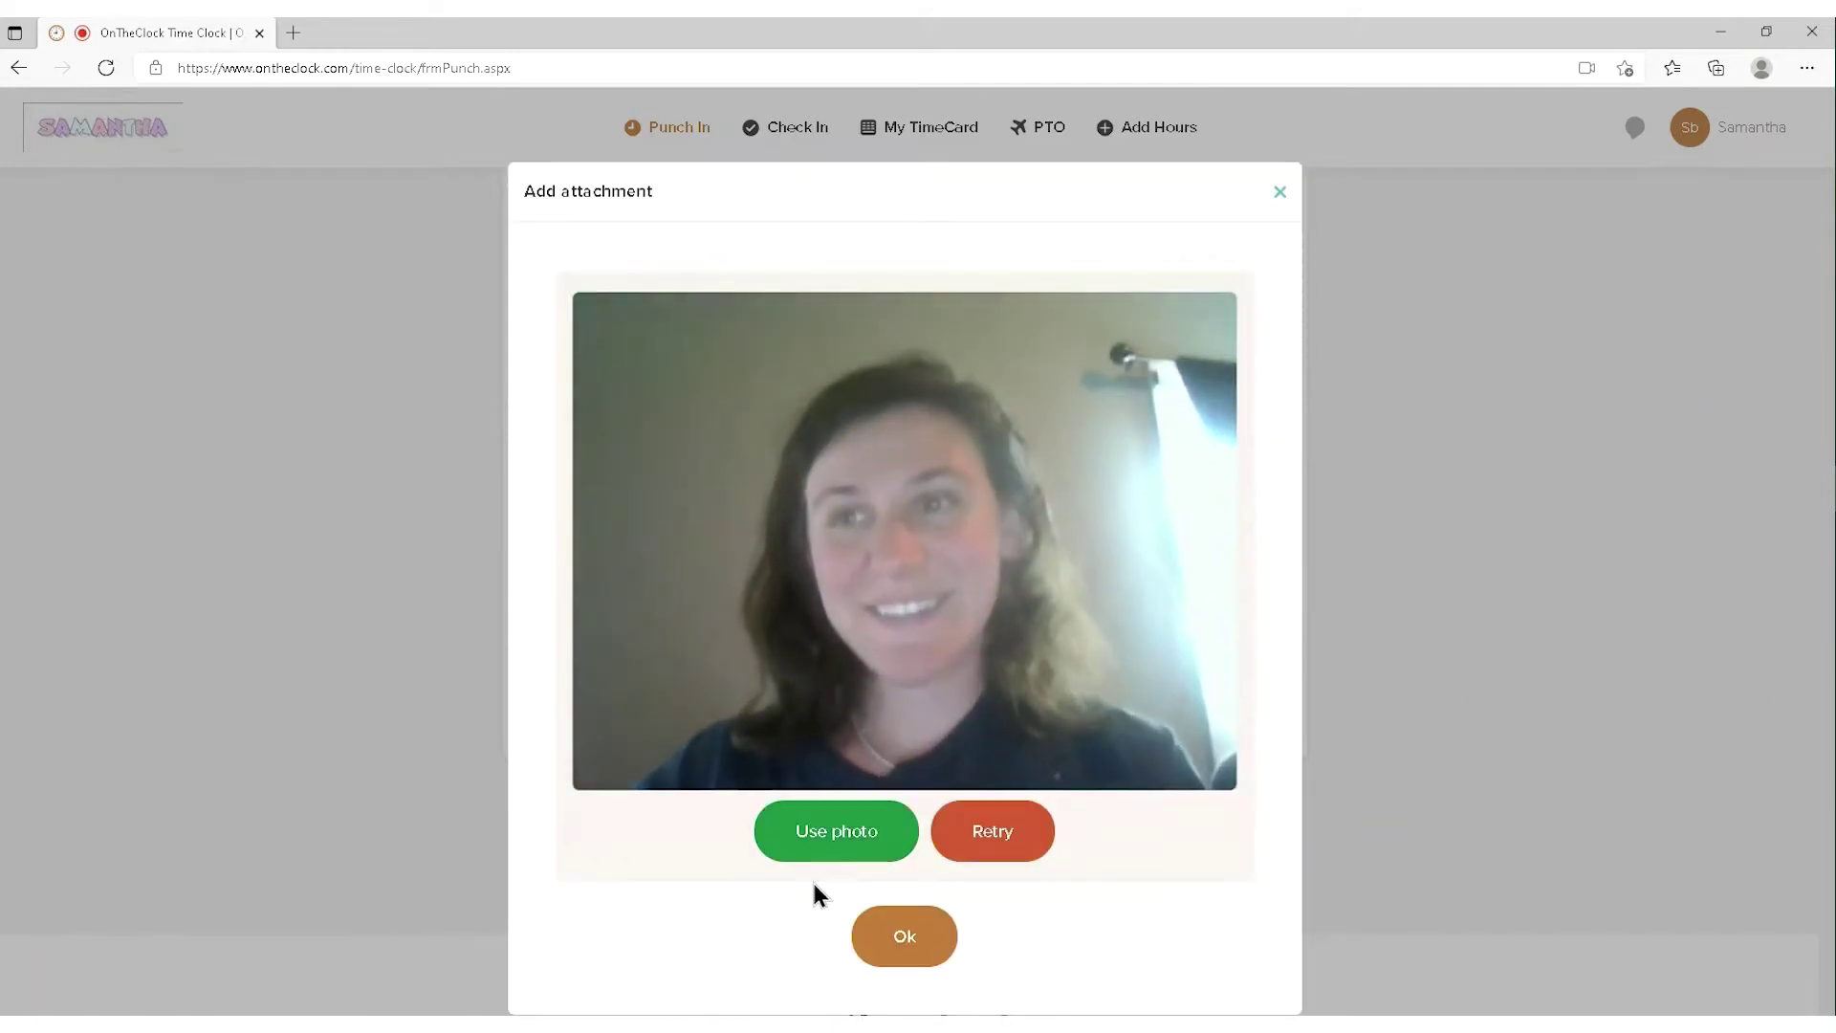
left_click(832, 847)
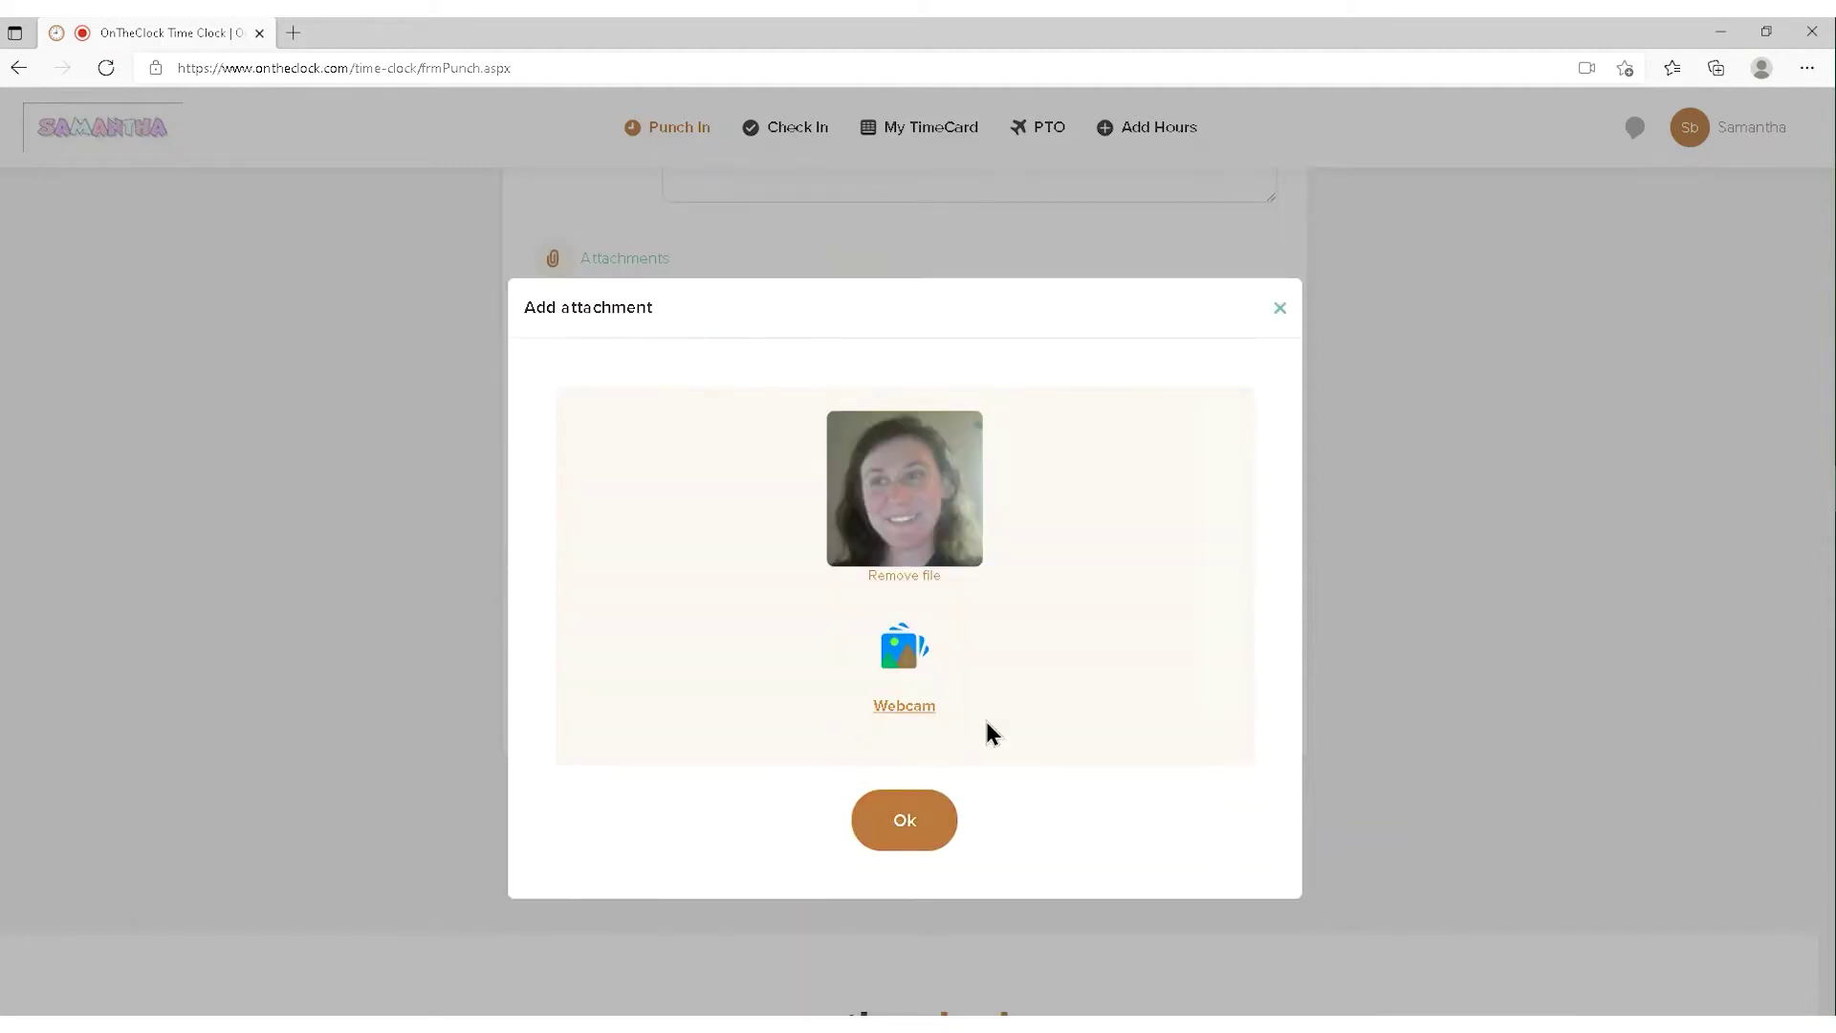
left_click(905, 821)
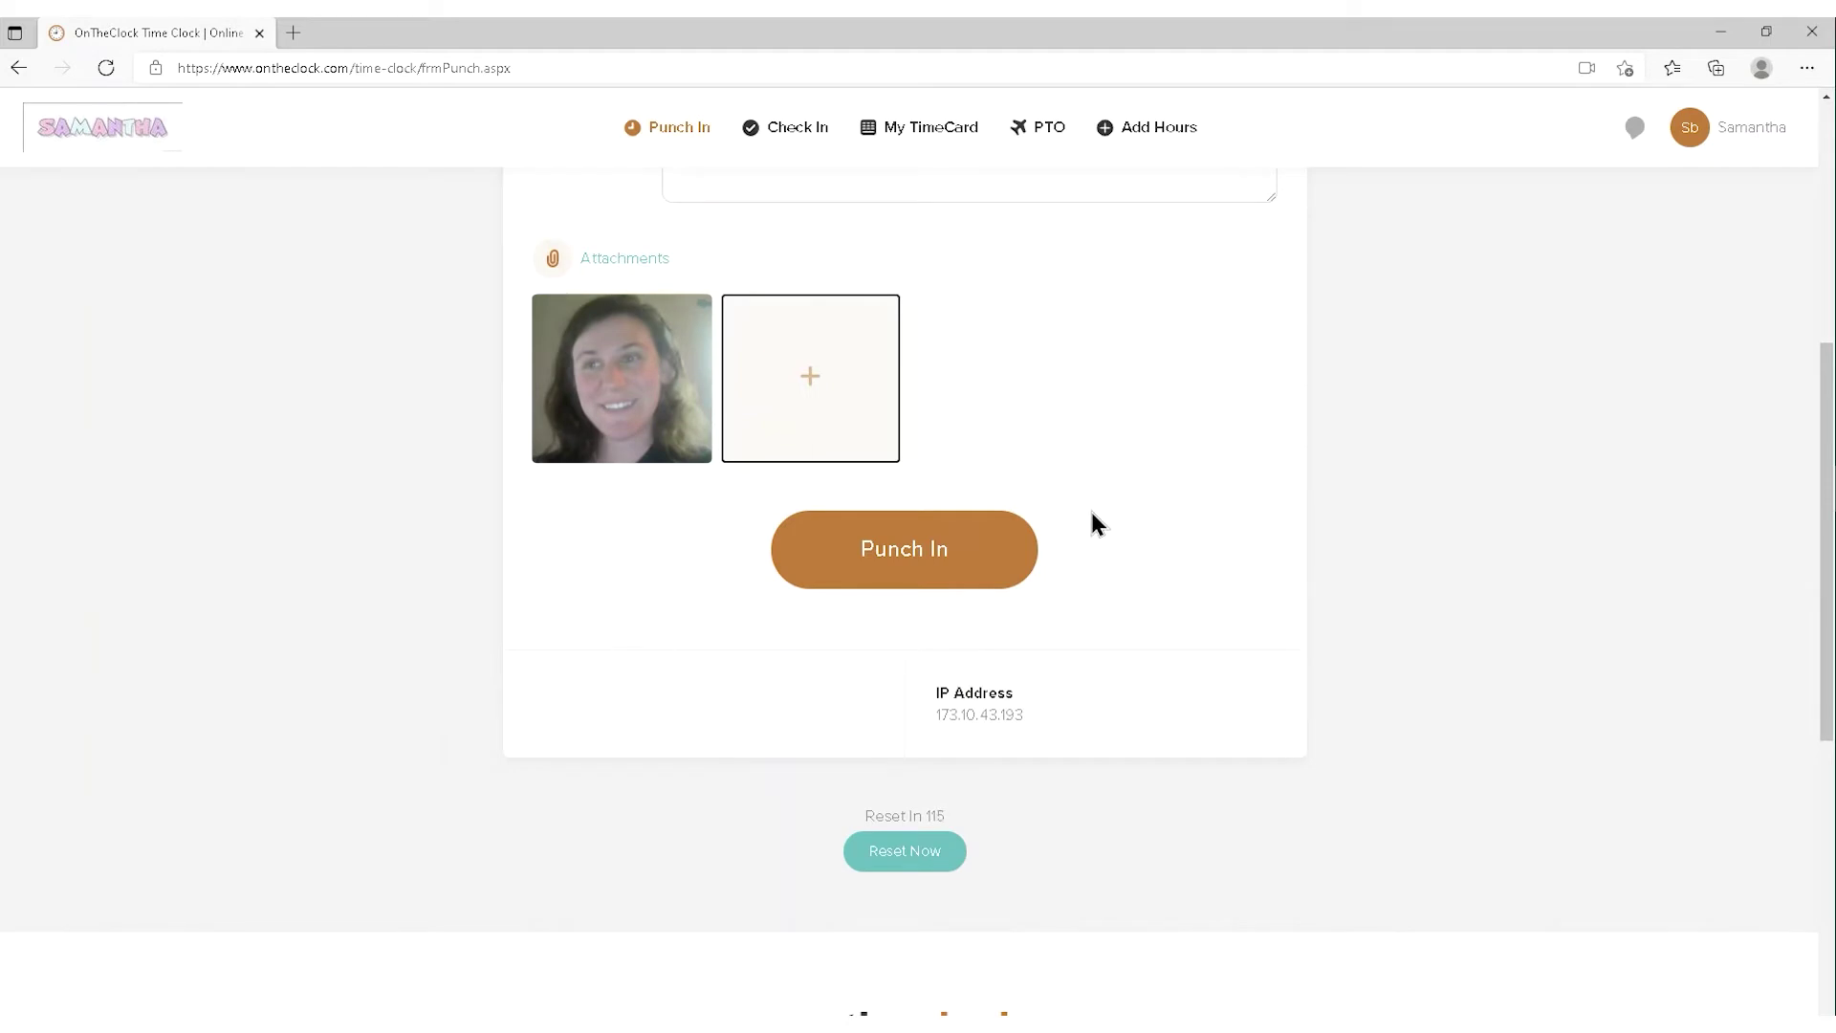
- Punch in with the attached photo and open the employee's own time card
scroll(1091, 513, "up", 2)
left_click(935, 716)
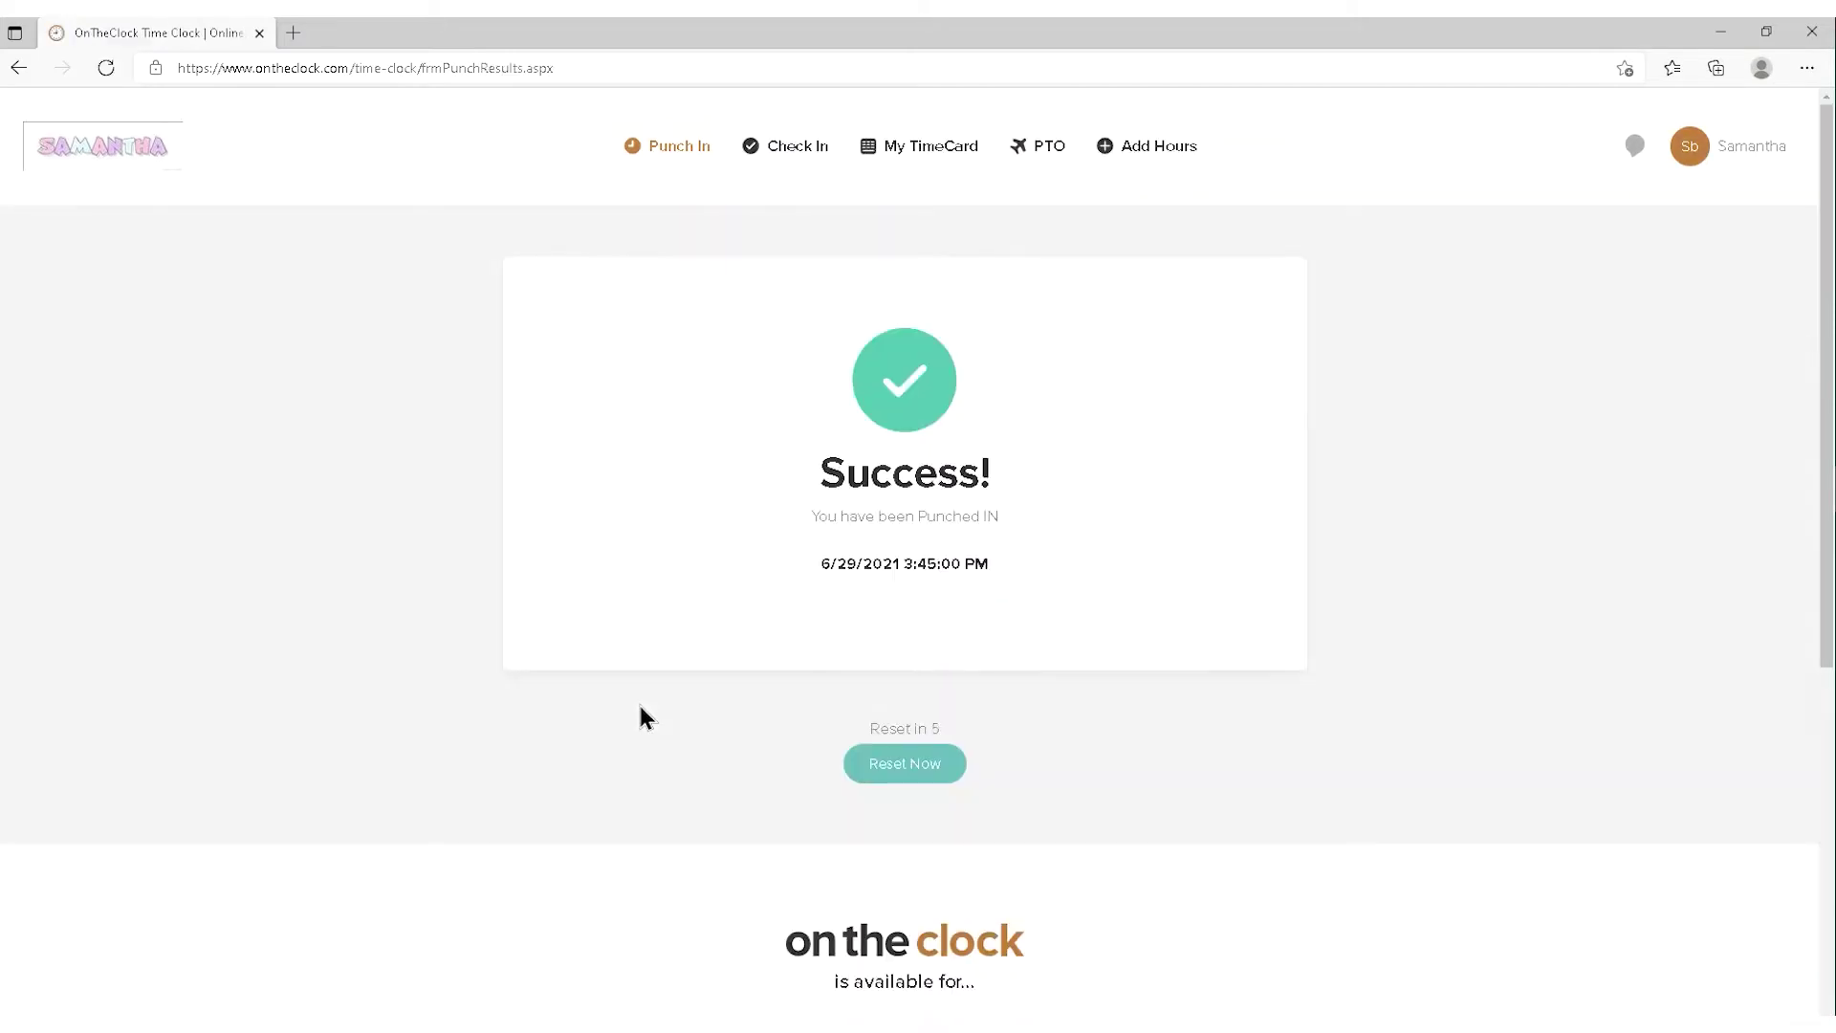
left_click(927, 158)
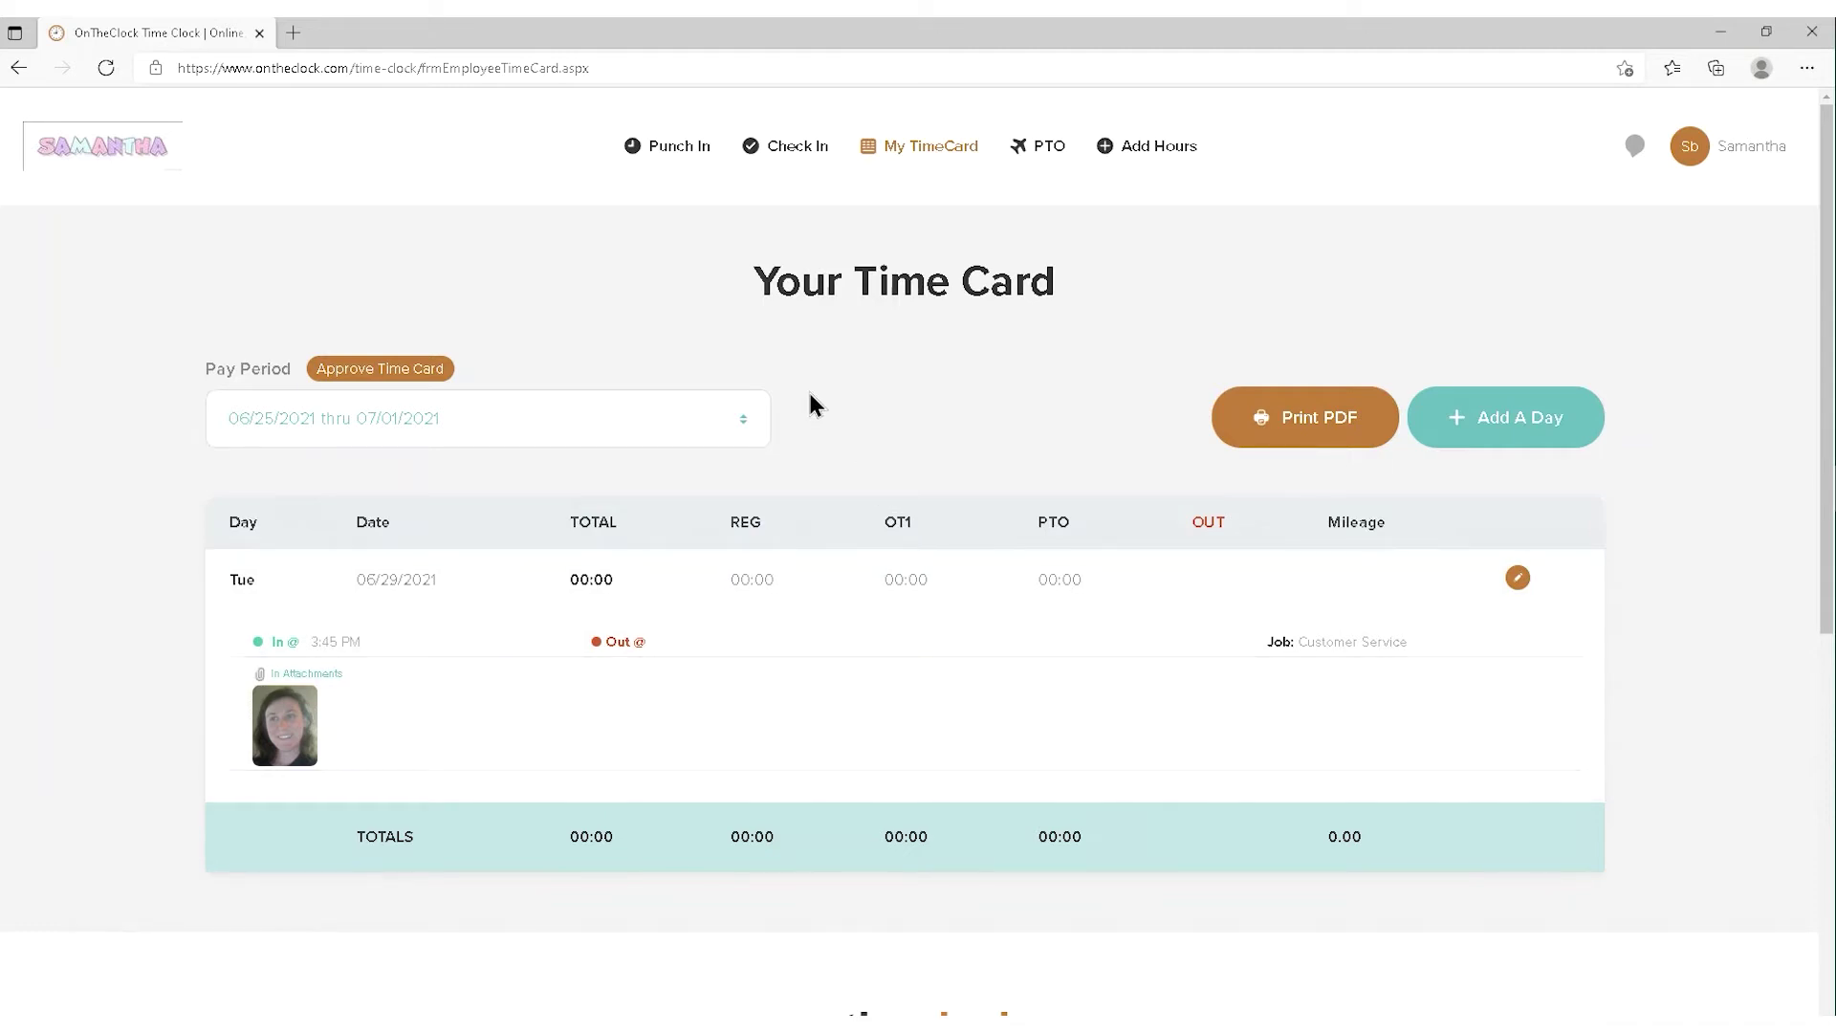
- Open the employee Check In page and examine its job, note and attachment fields
left_click(798, 153)
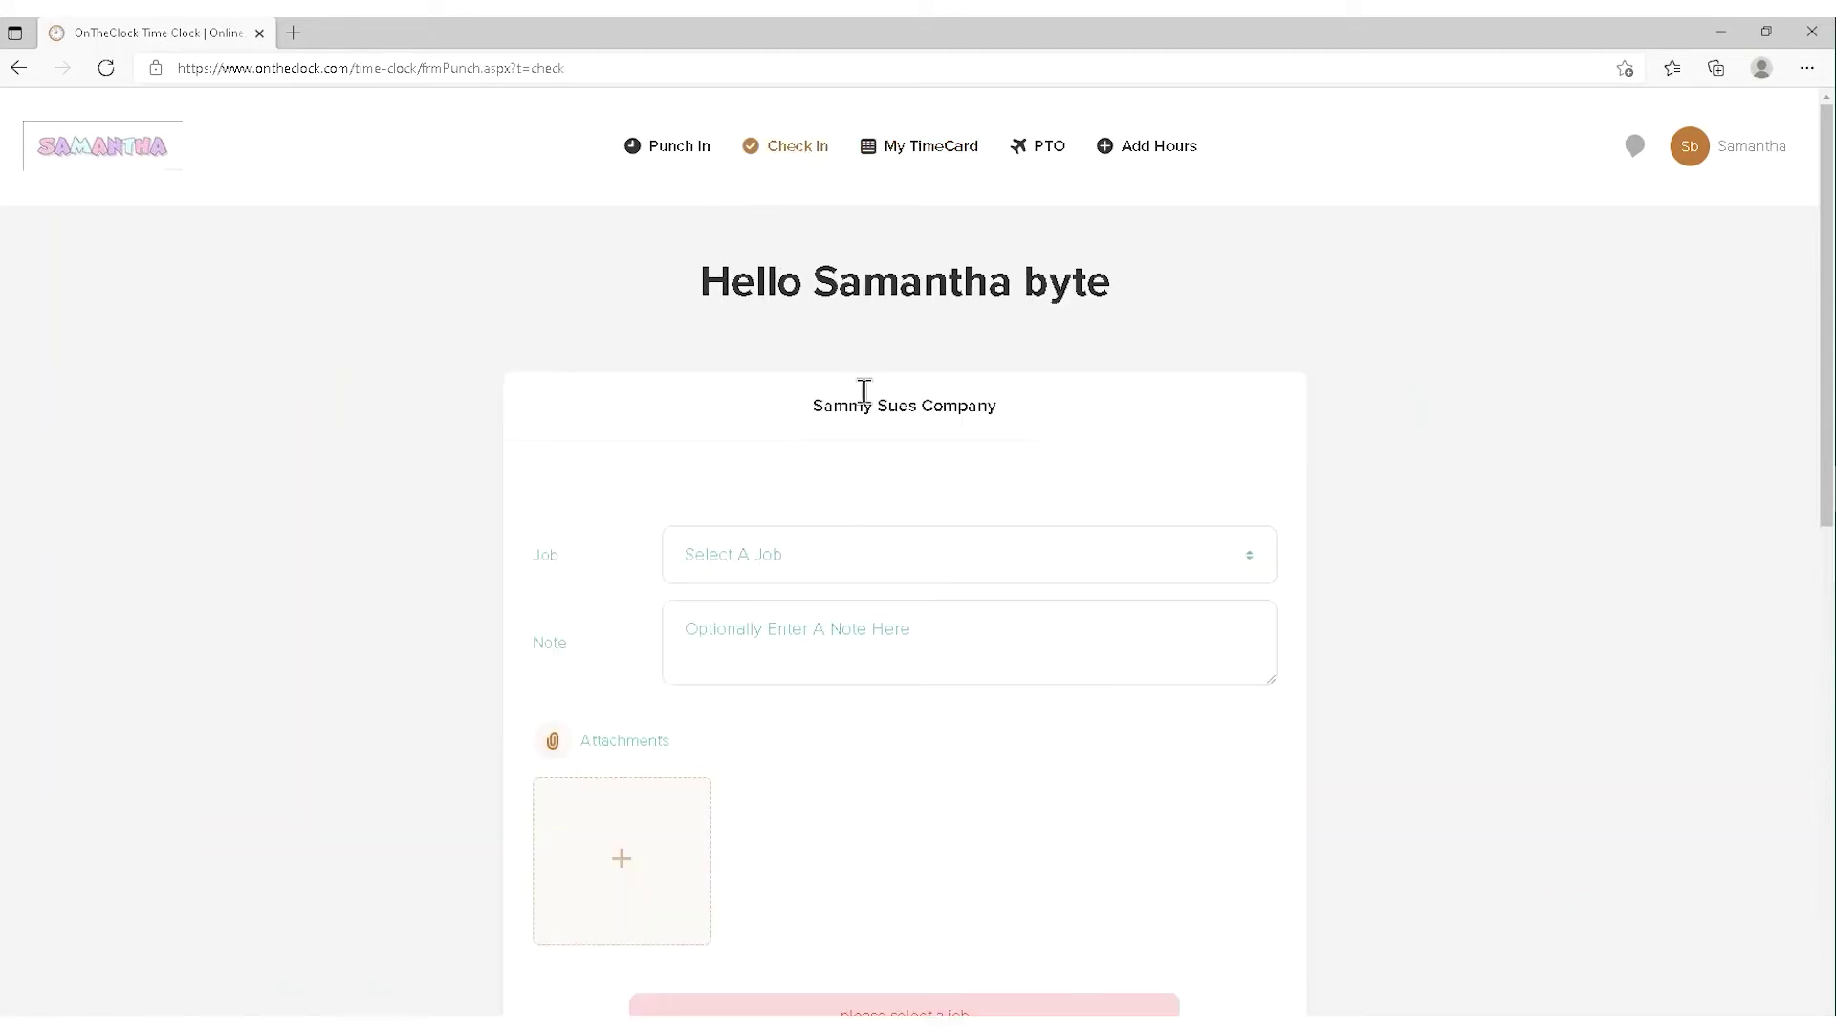
scroll(550, 349, "down", 3)
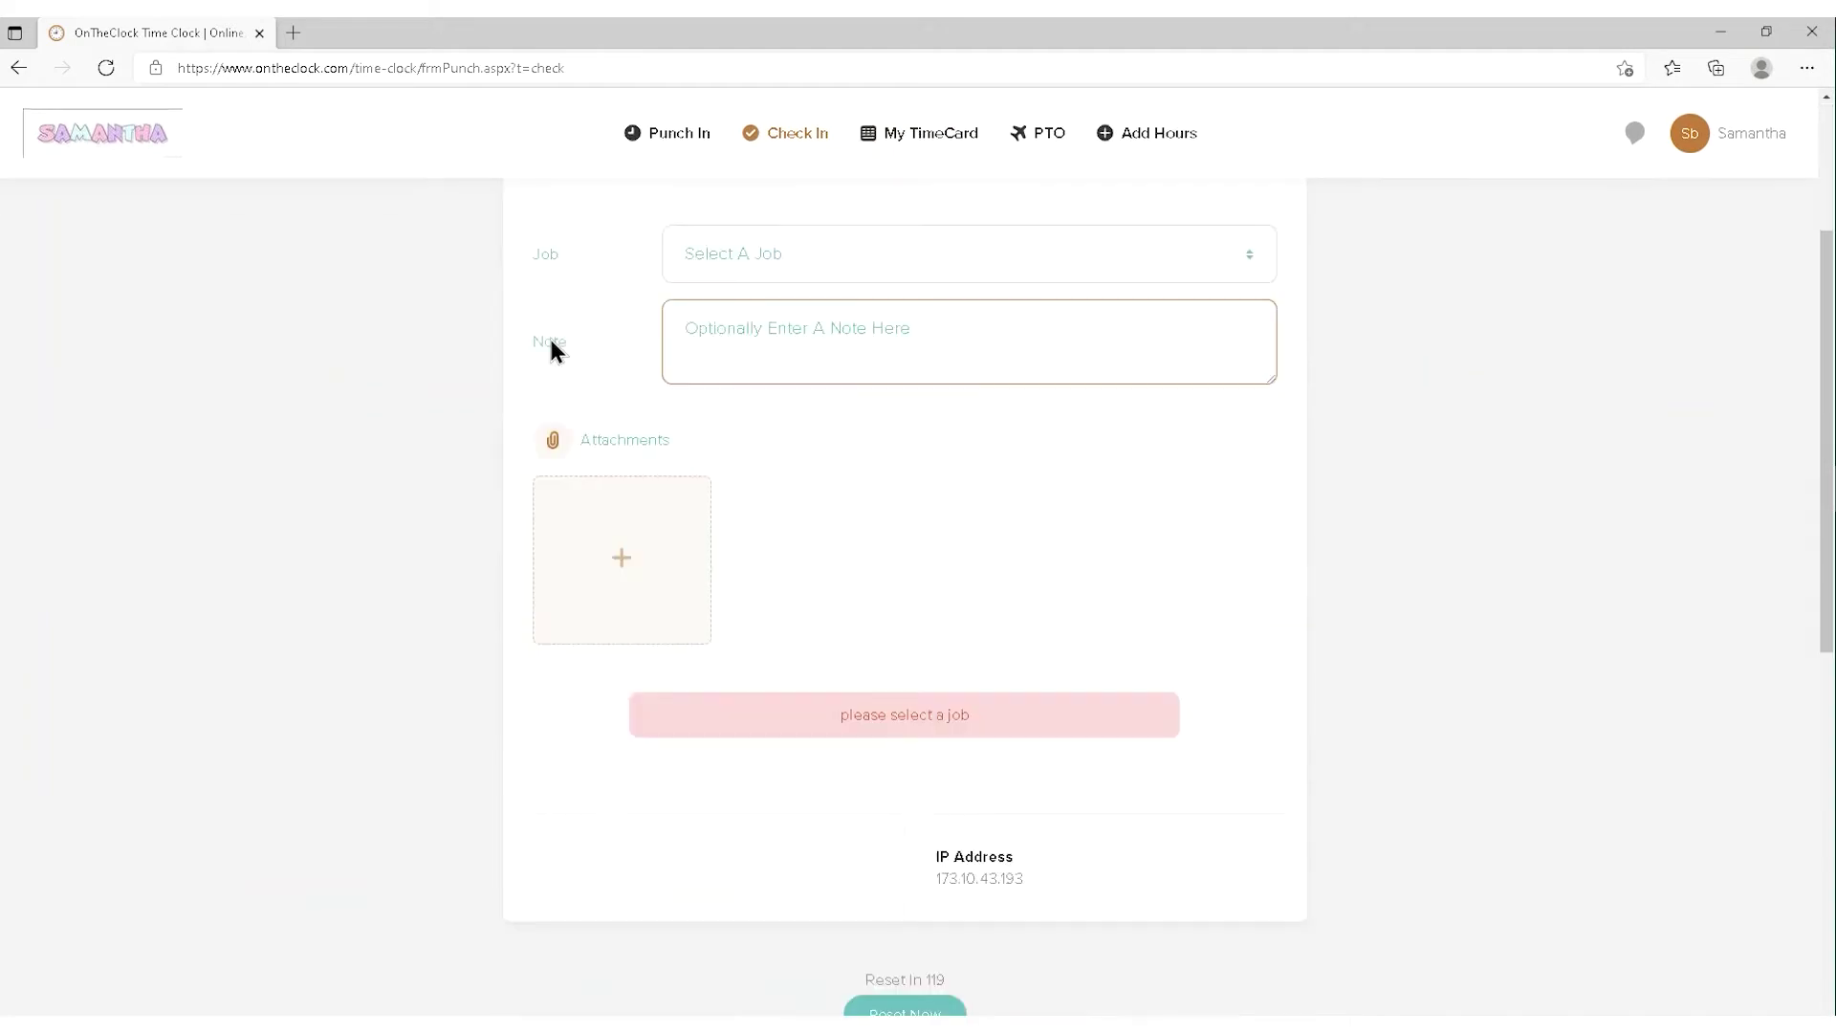
scroll(561, 319, "down", 3)
scroll(803, 361, "up", 2)
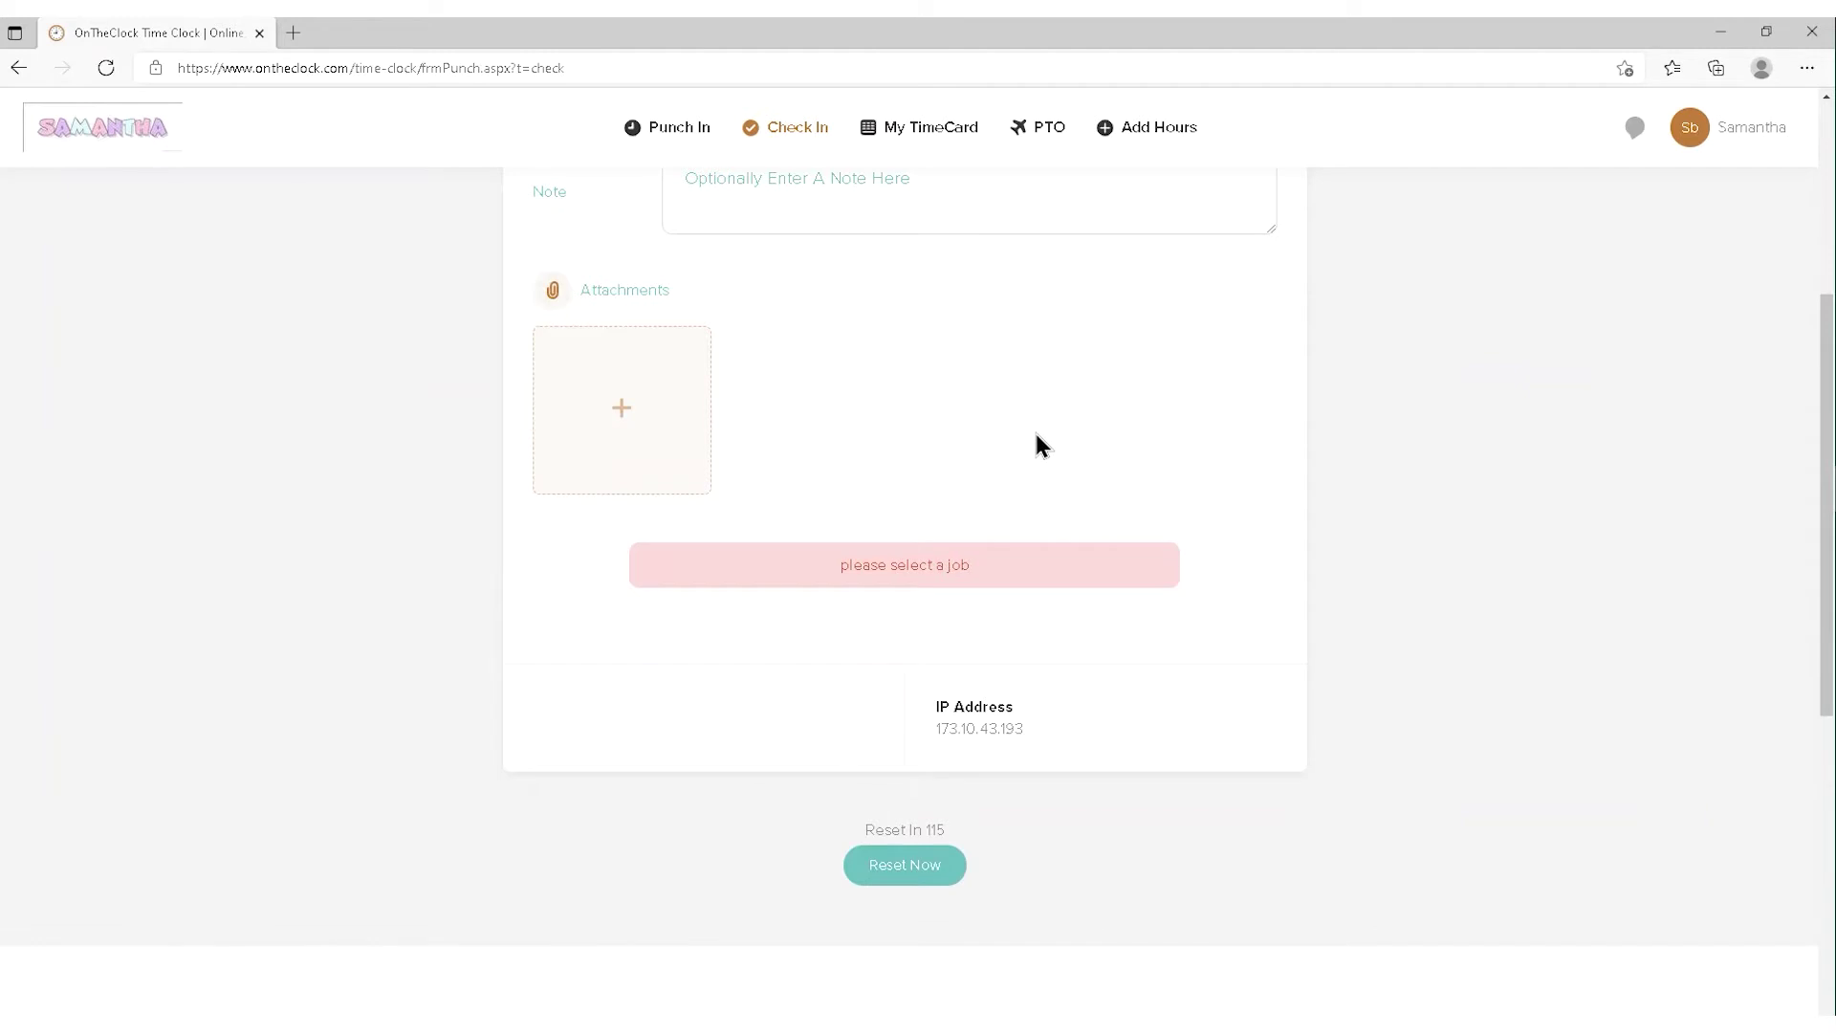
scroll(1037, 437, "up", 4)
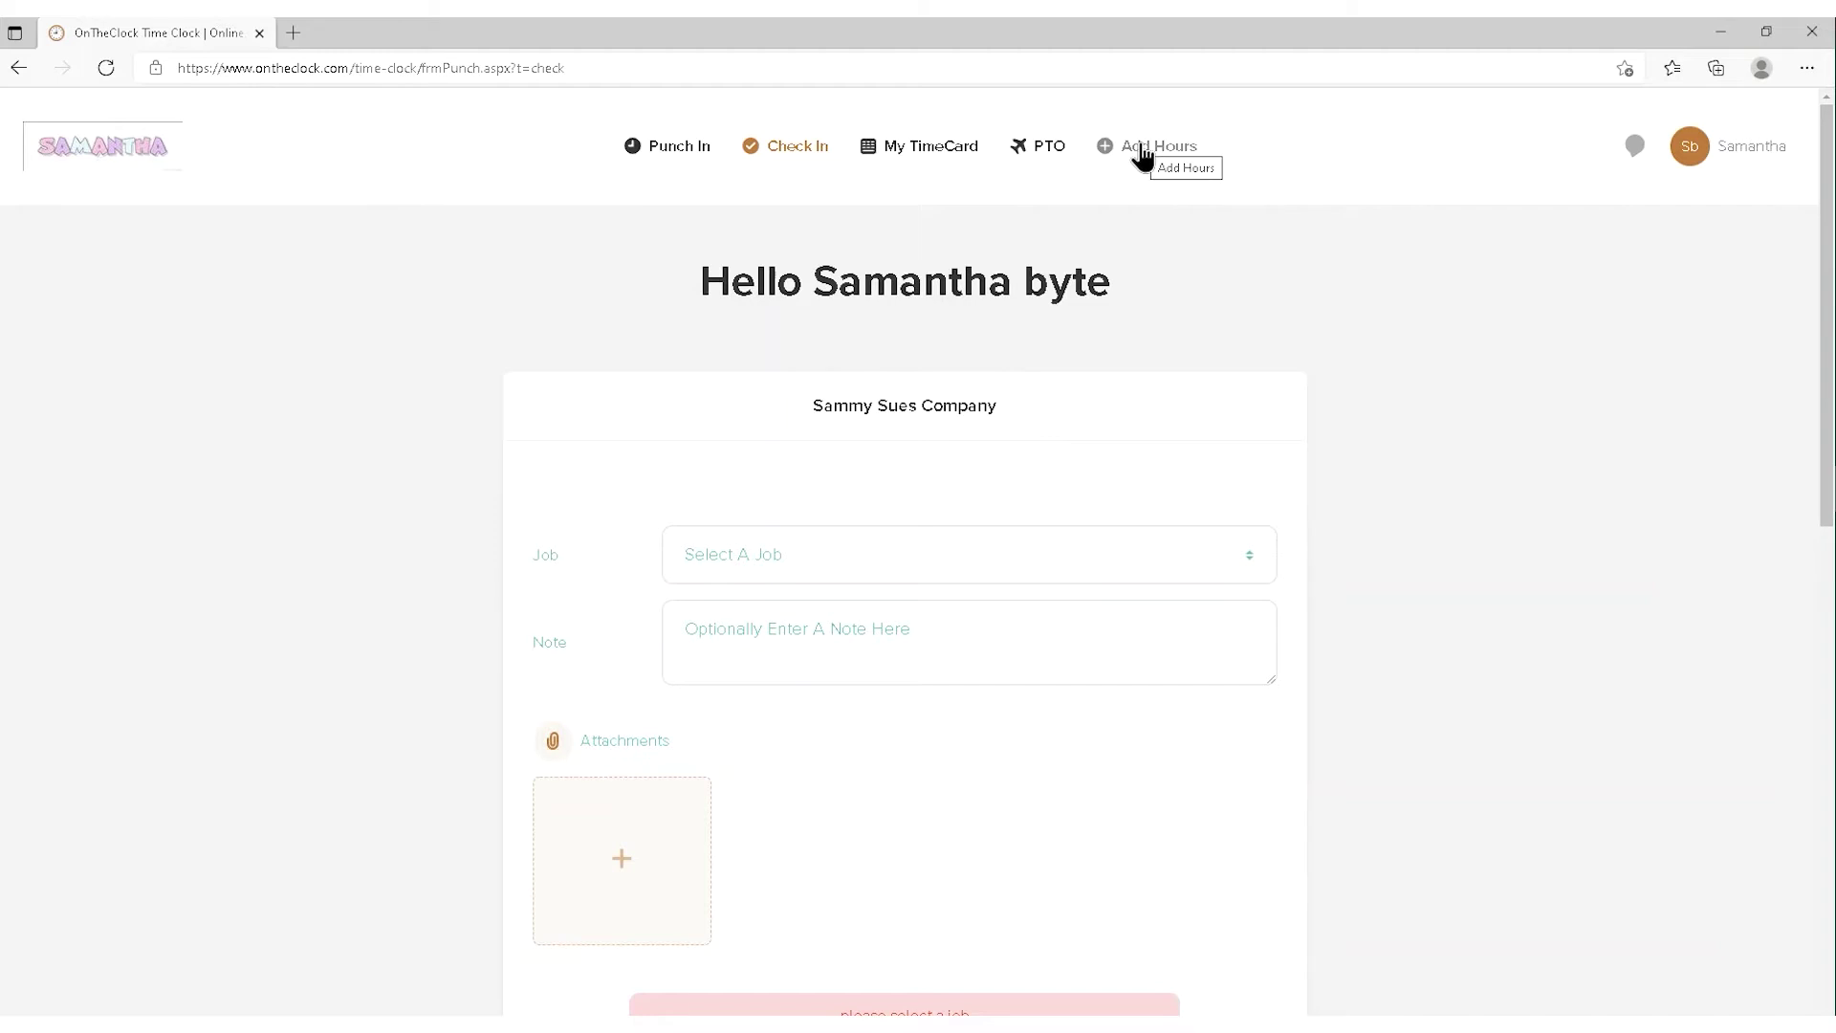
- Open the Add Hours form, review its fields and open its attachment option
left_click(1141, 153)
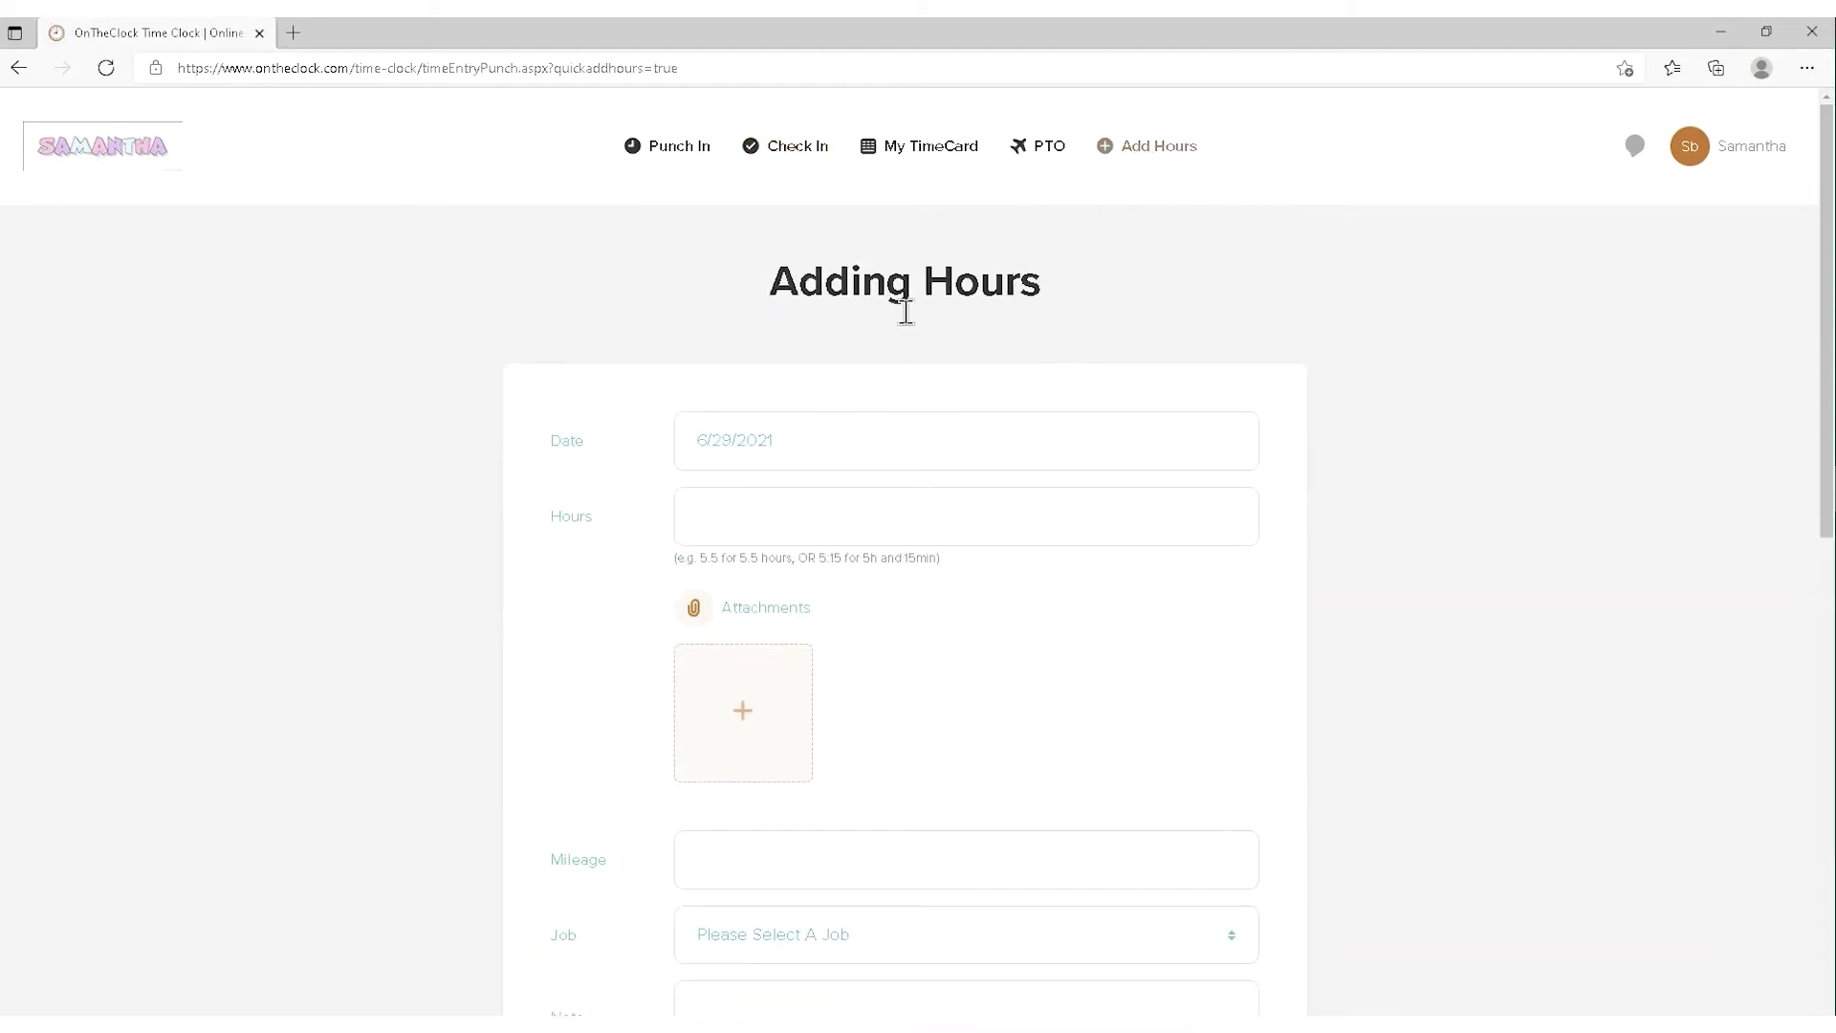
scroll(533, 348, "down", 1)
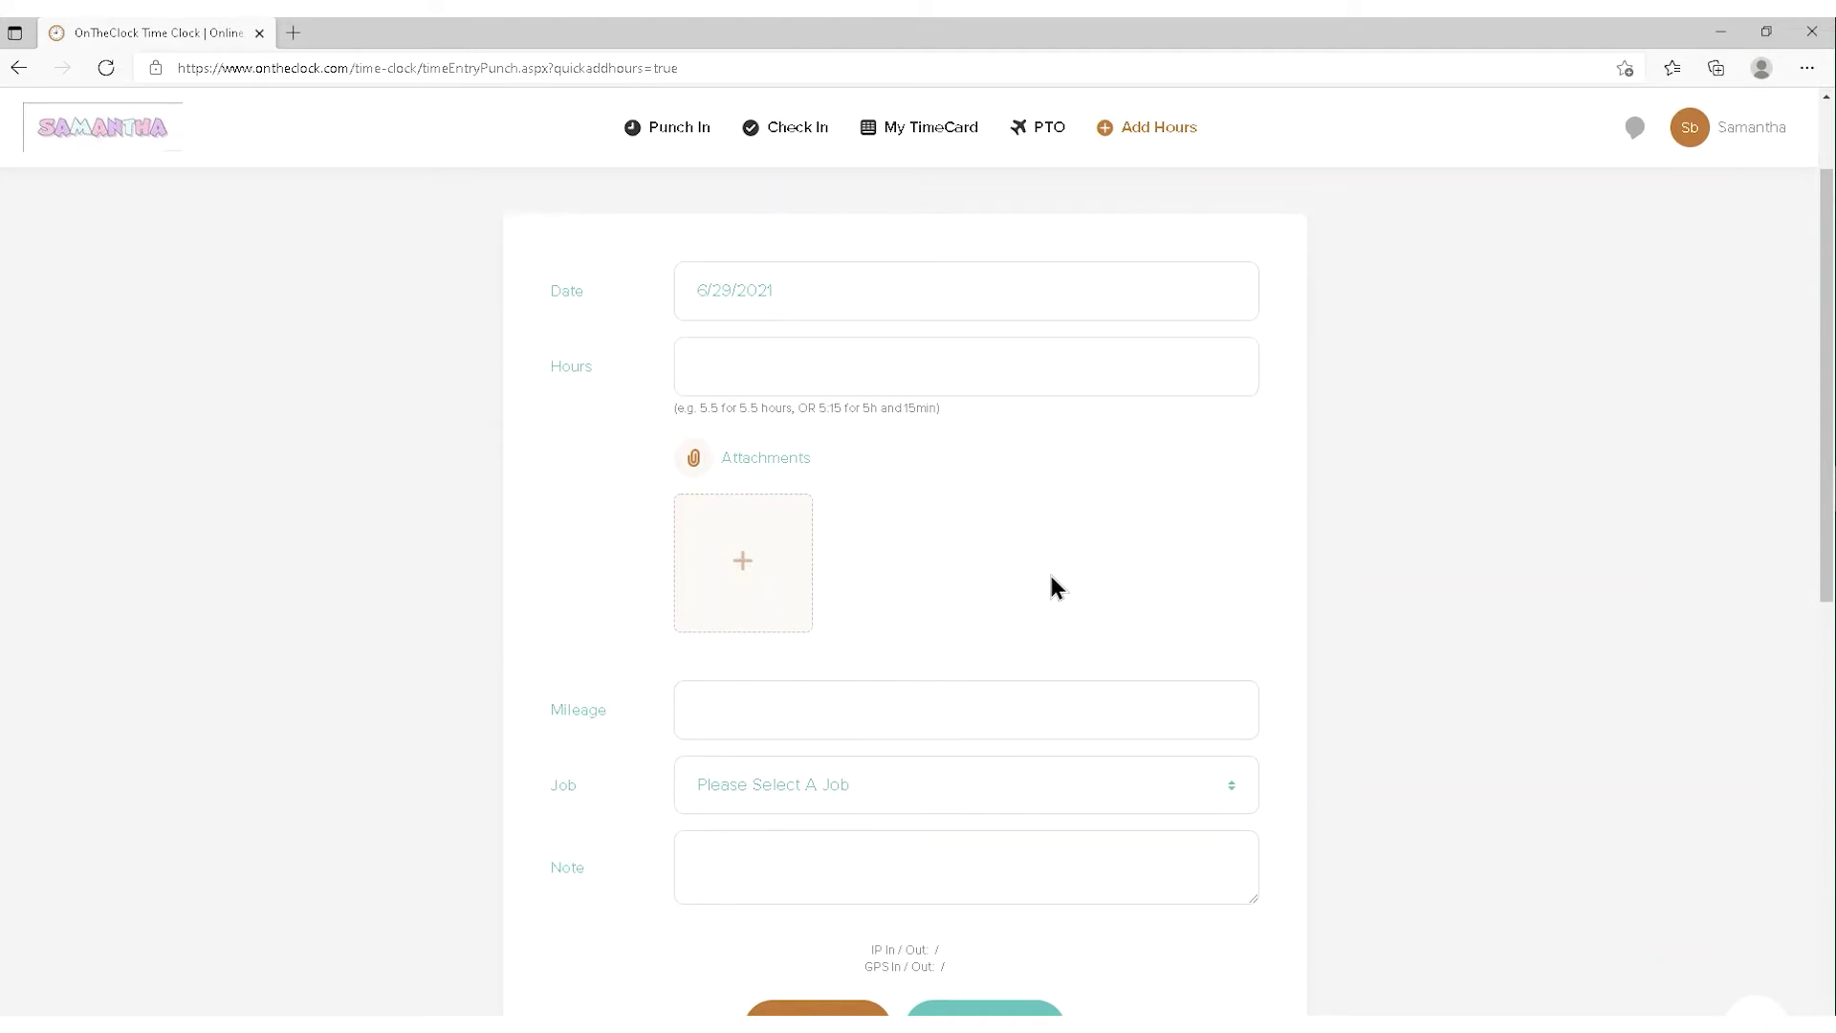
scroll(1052, 535, "down", 2)
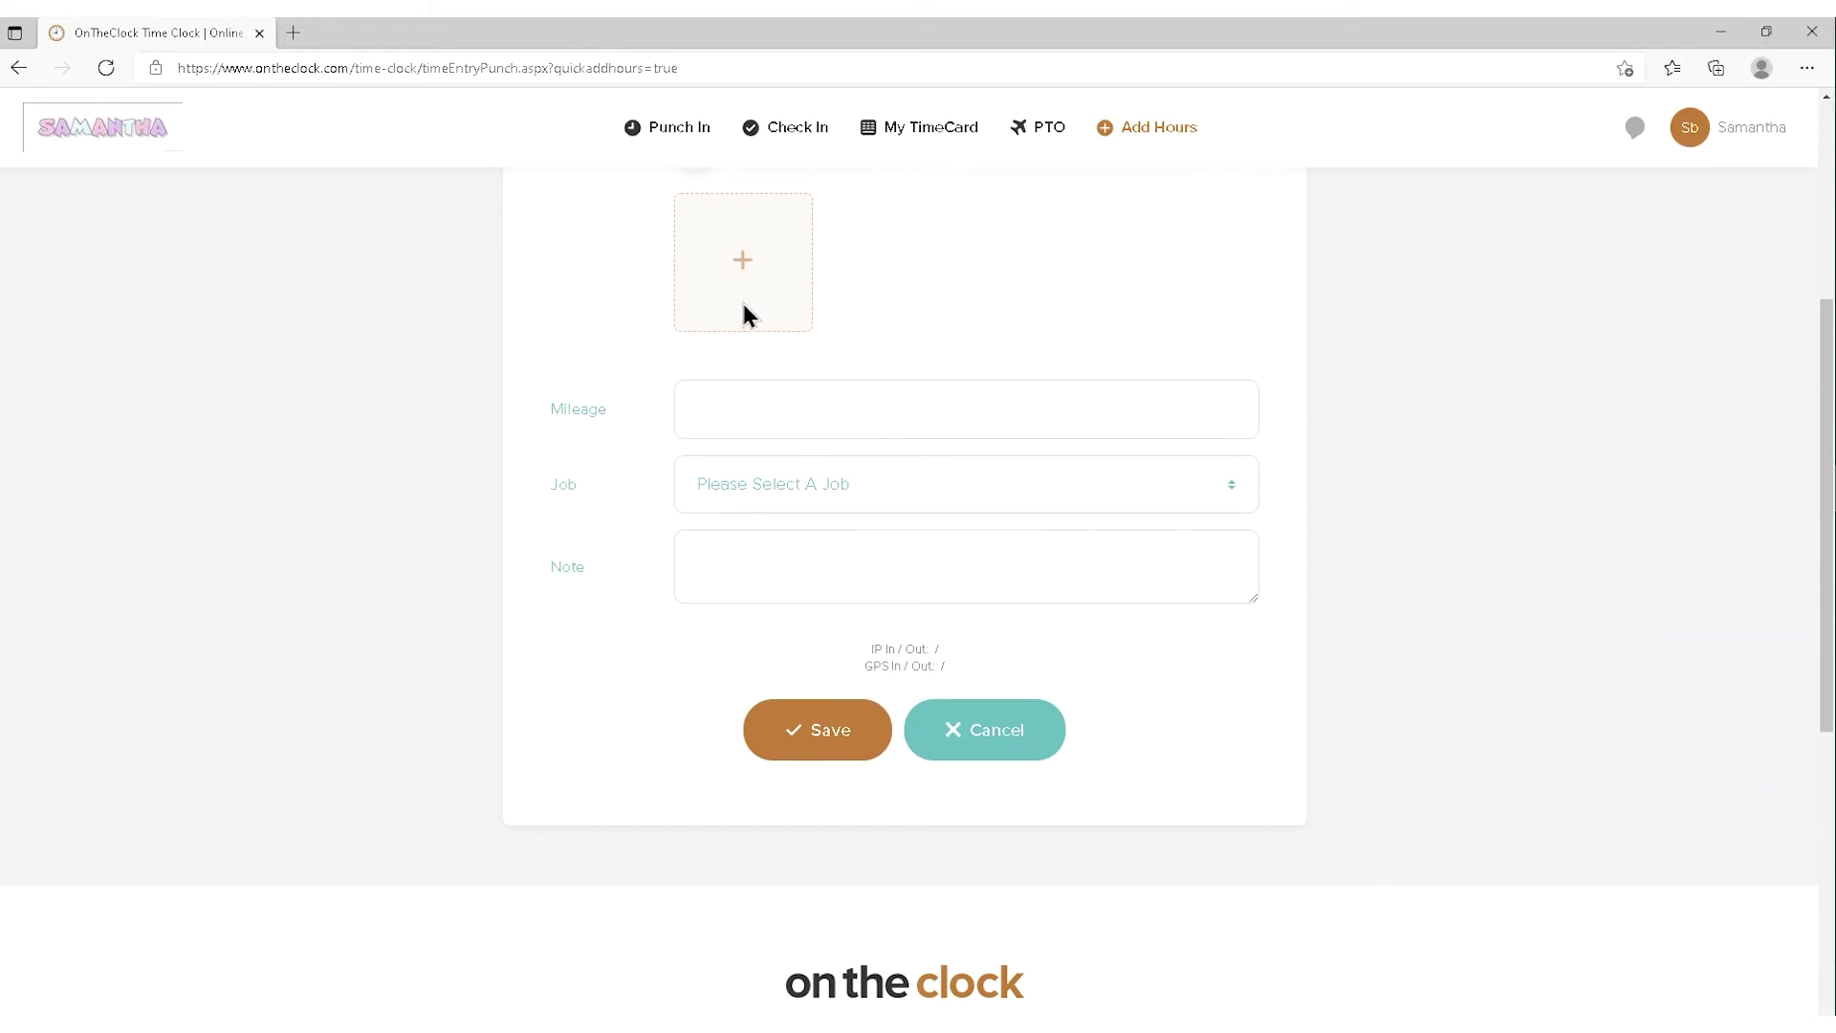
left_click(742, 270)
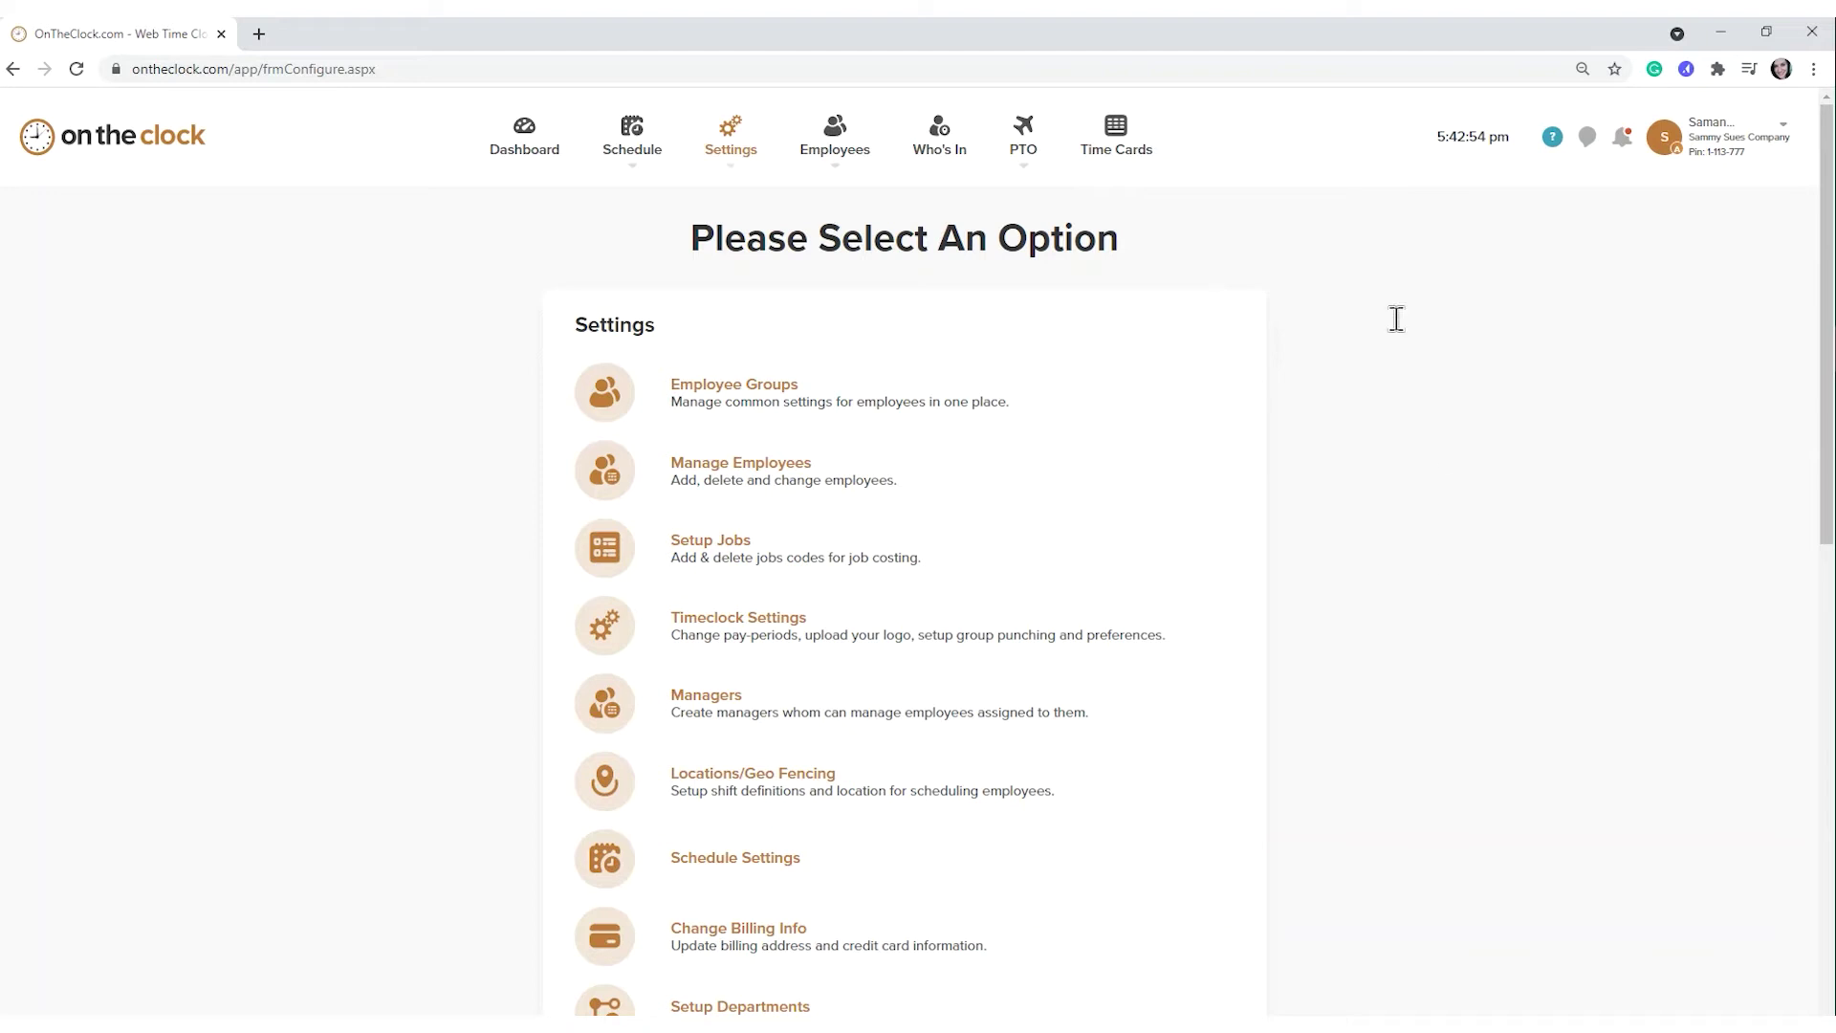
- In the admin account, open Time Cards and view the 06/29/21 punch details through the entry's attachment indicator
left_click(1119, 145)
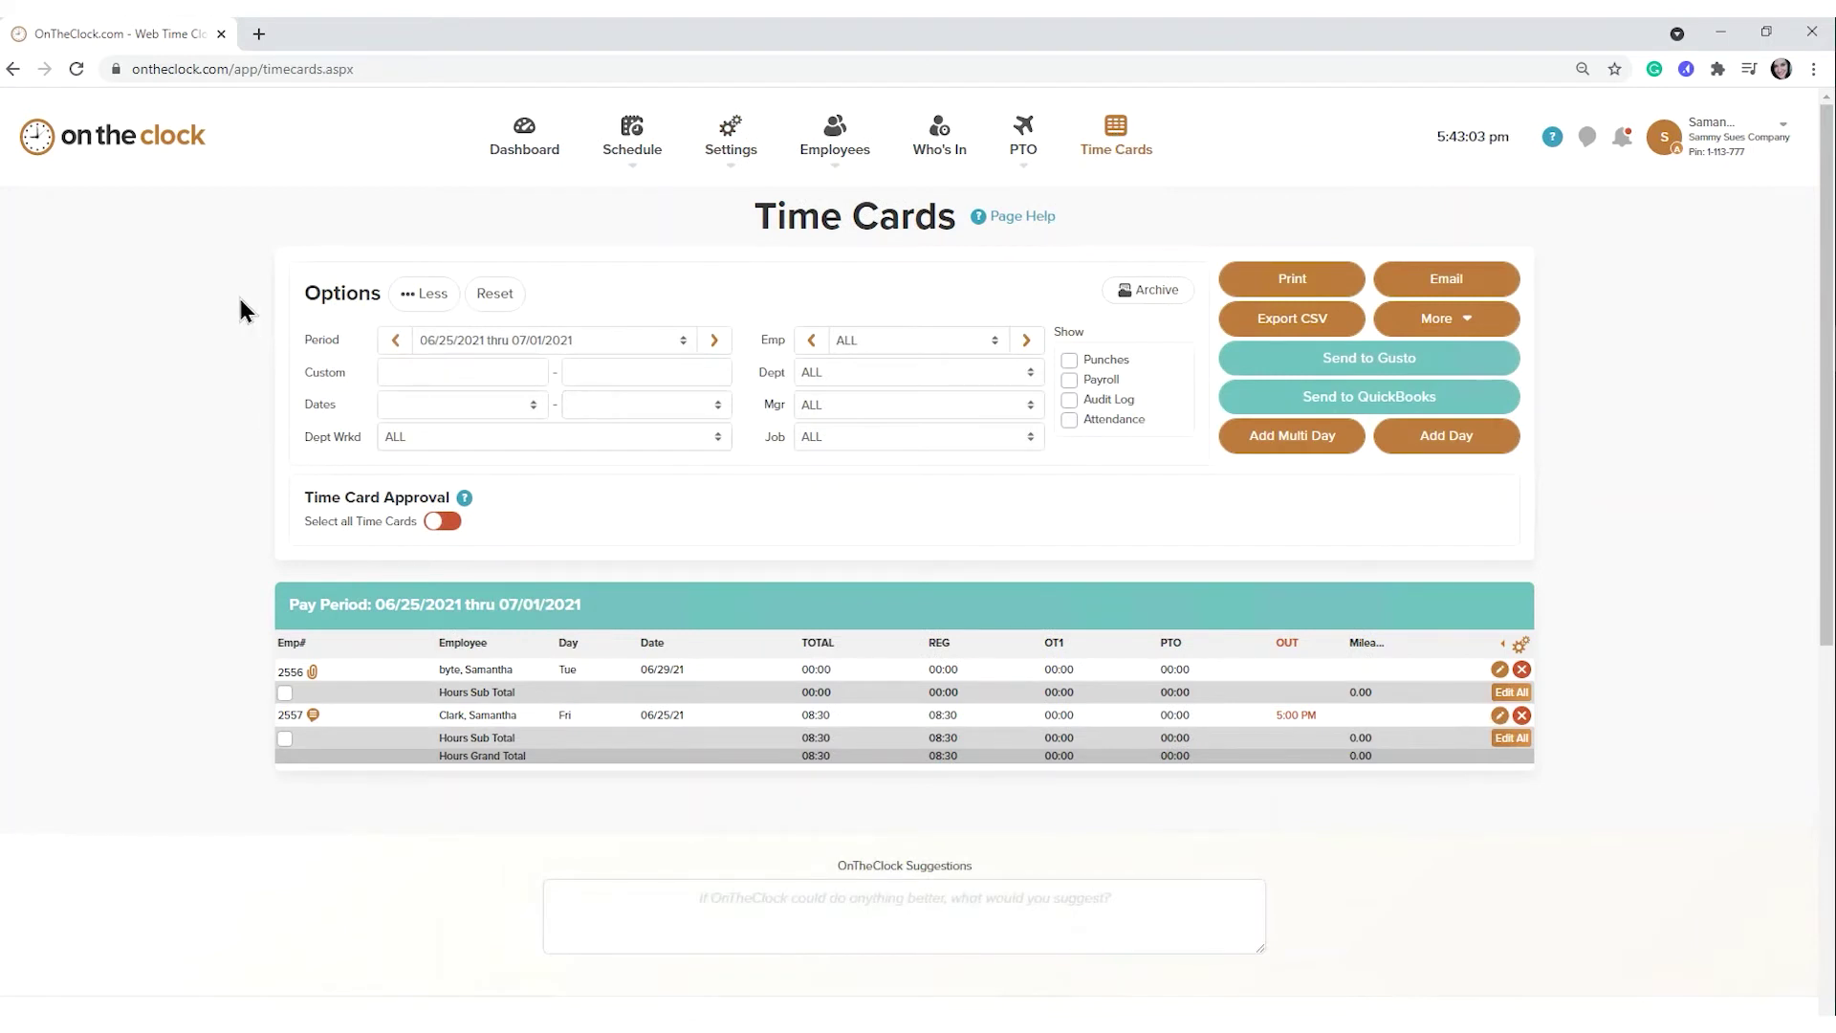
scroll(241, 309, "down", 1)
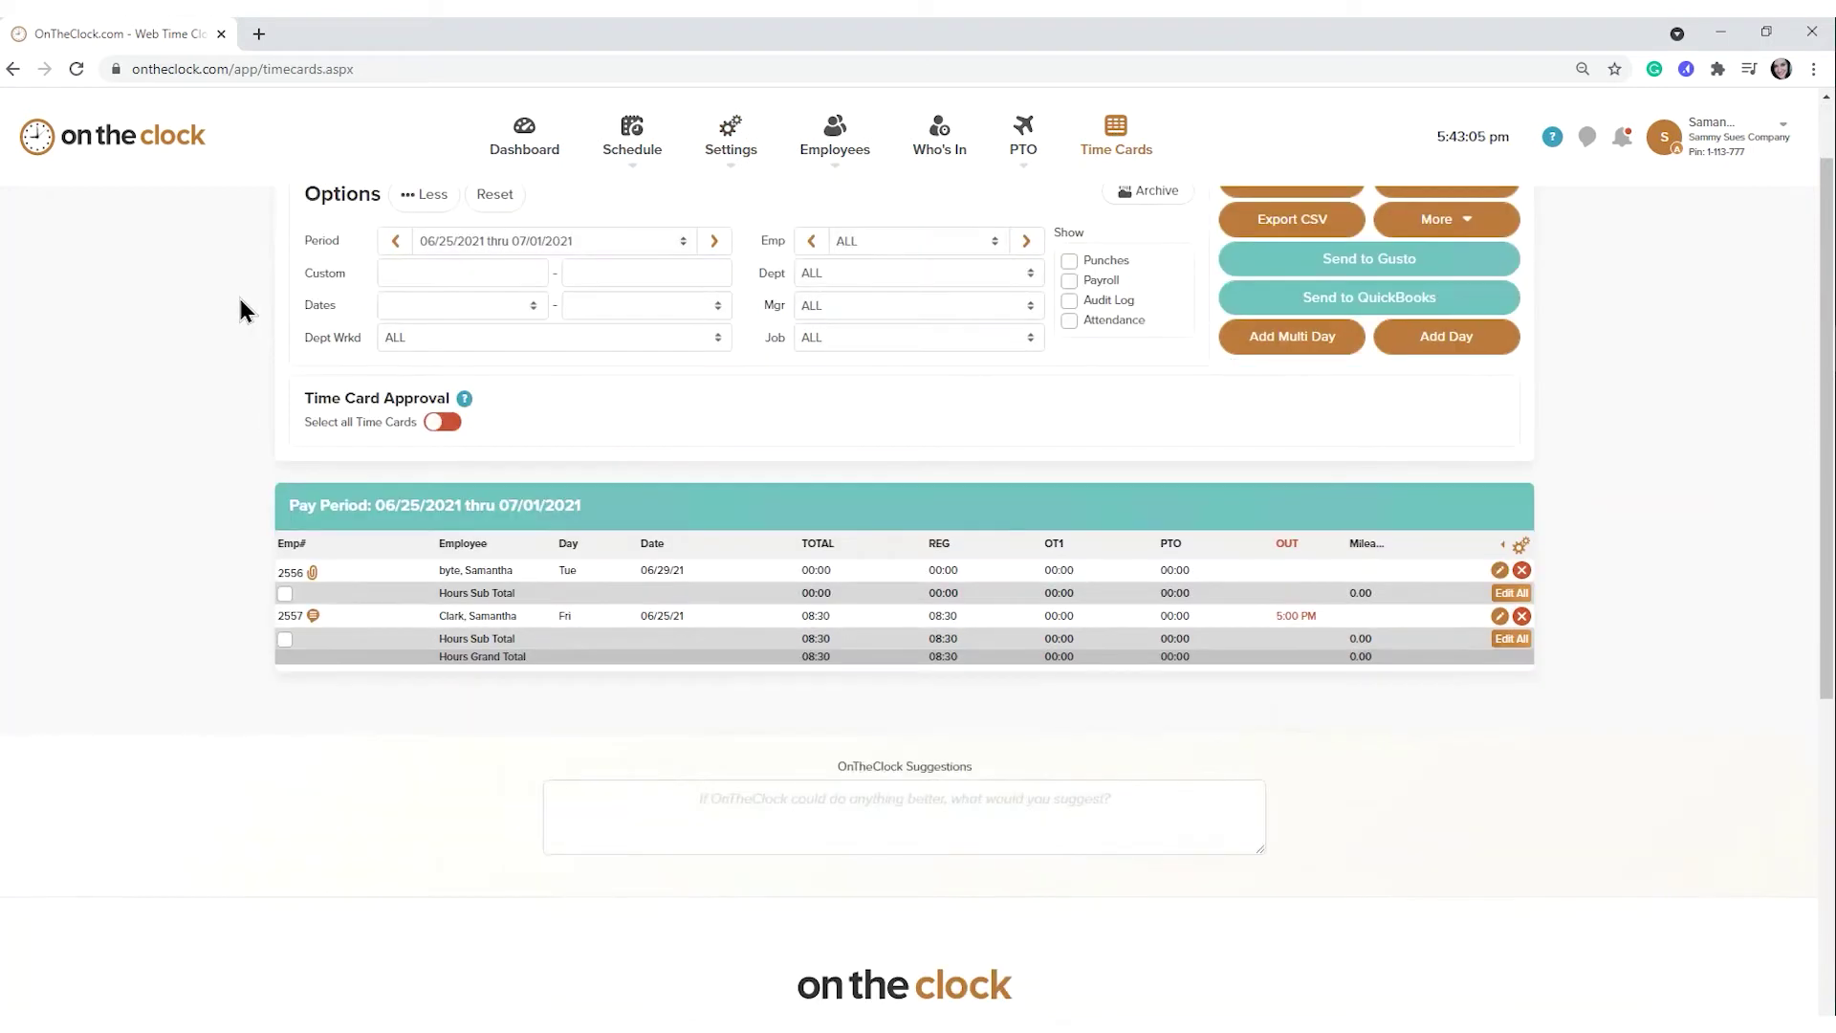
scroll(241, 309, "down", 1)
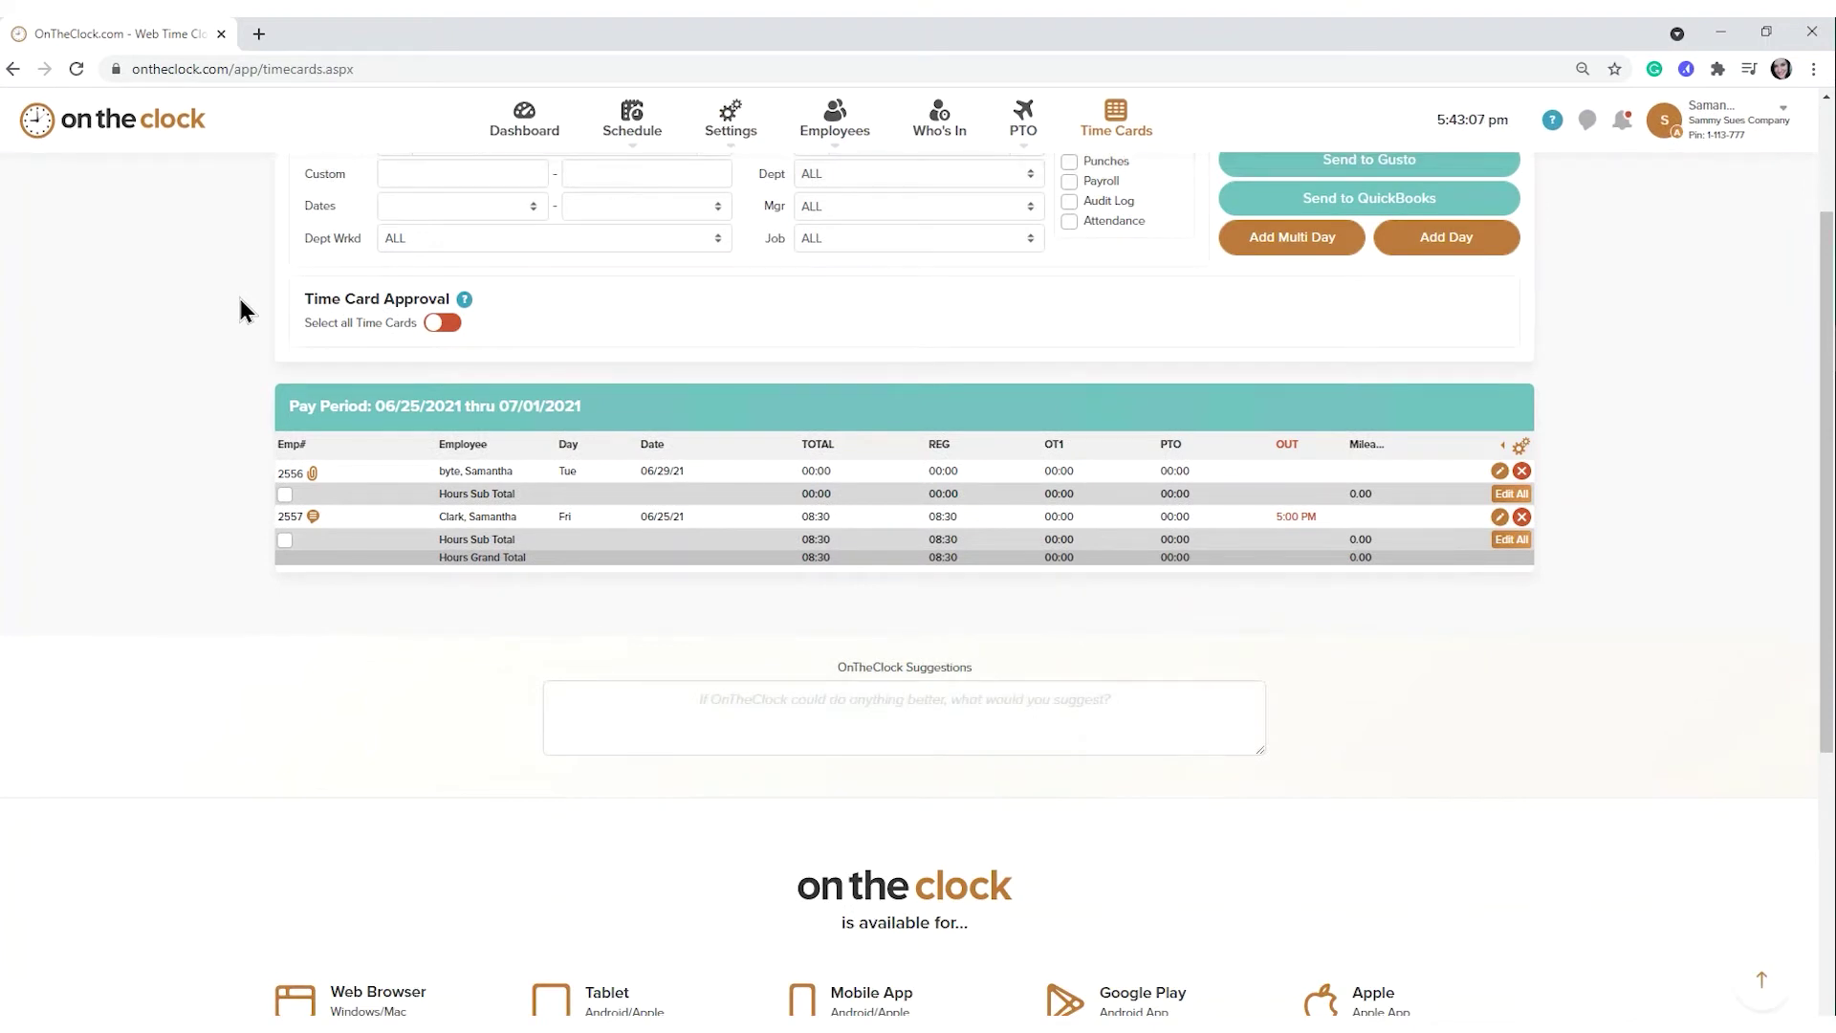
scroll(241, 309, "down", 1)
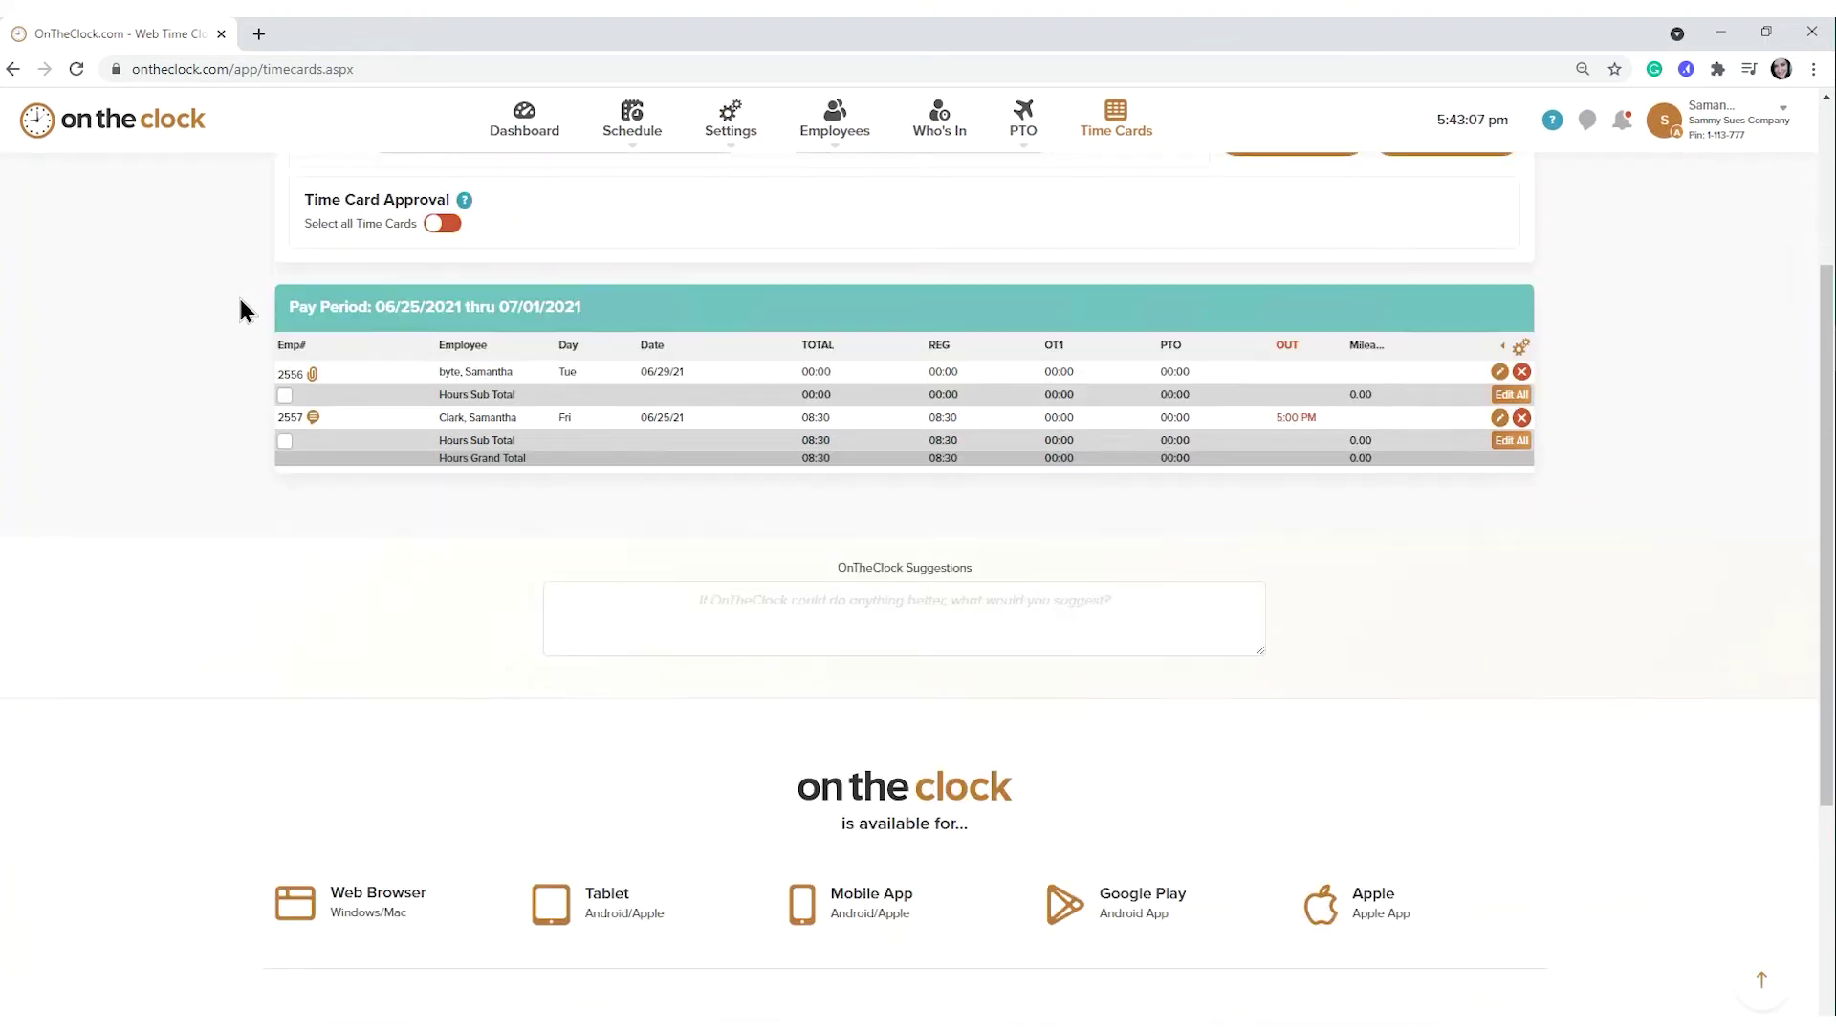
left_click(312, 375)
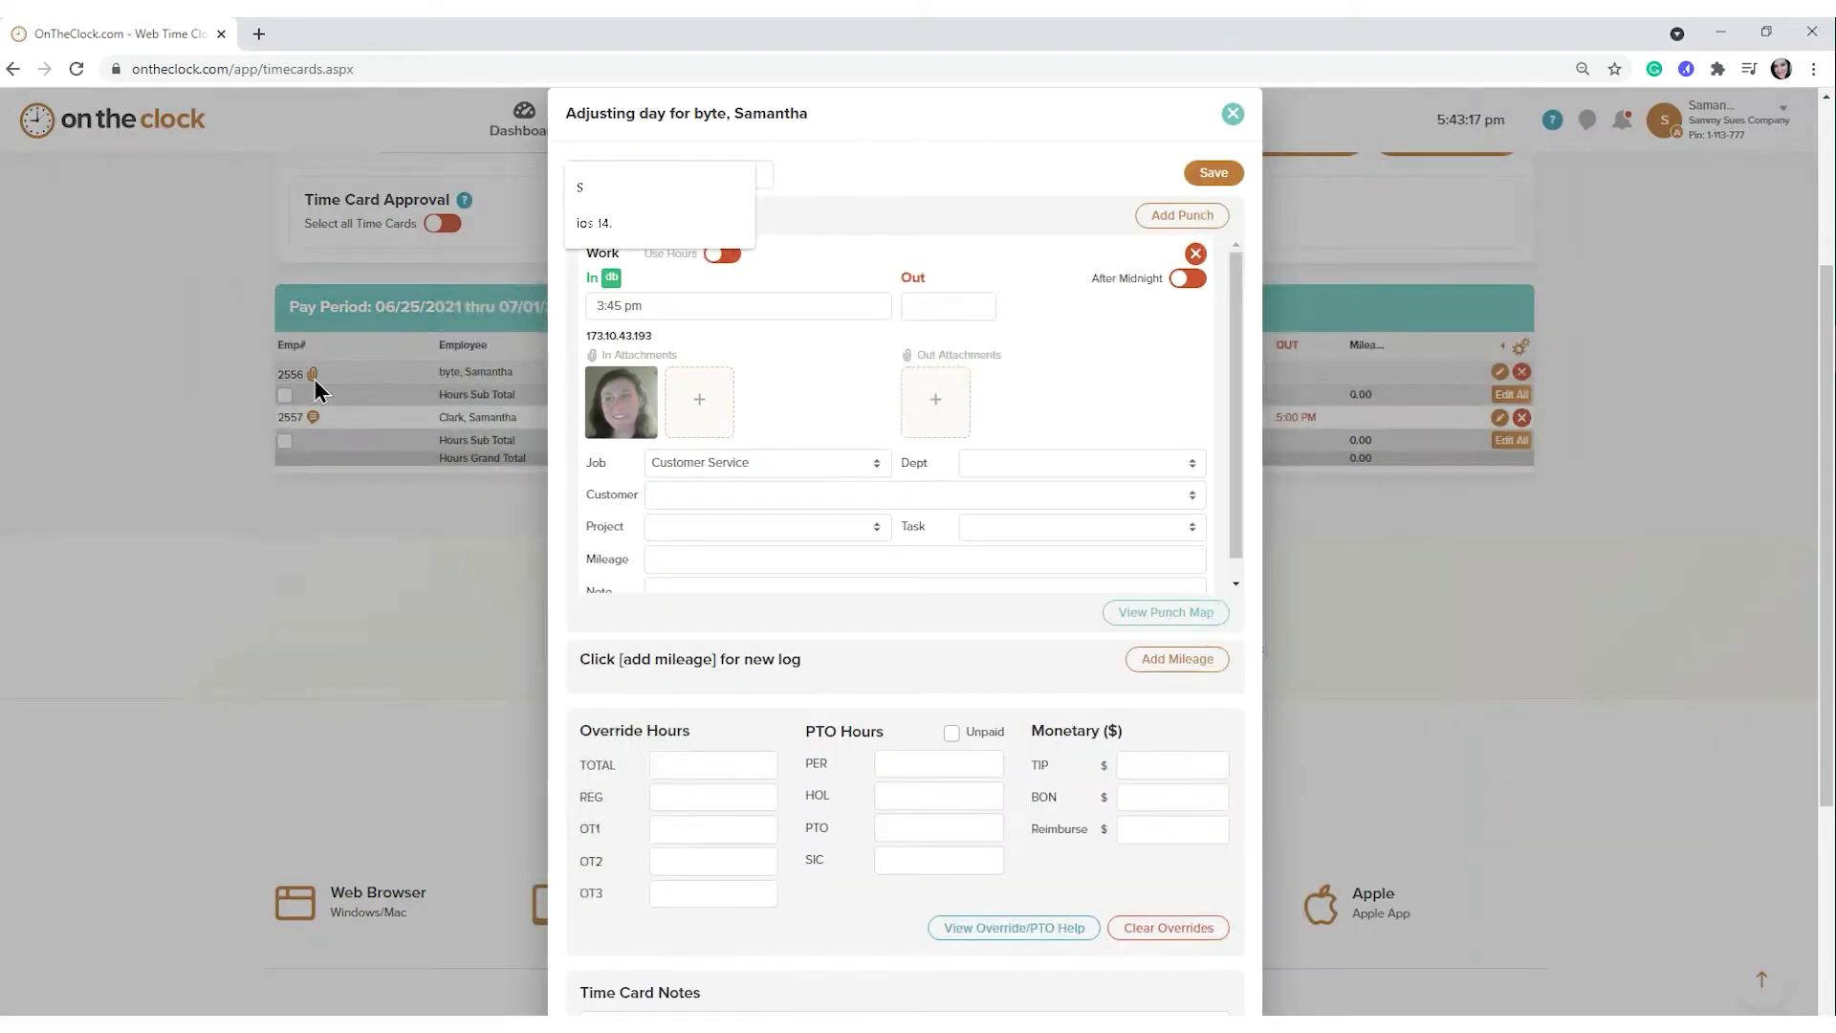
left_click(771, 273)
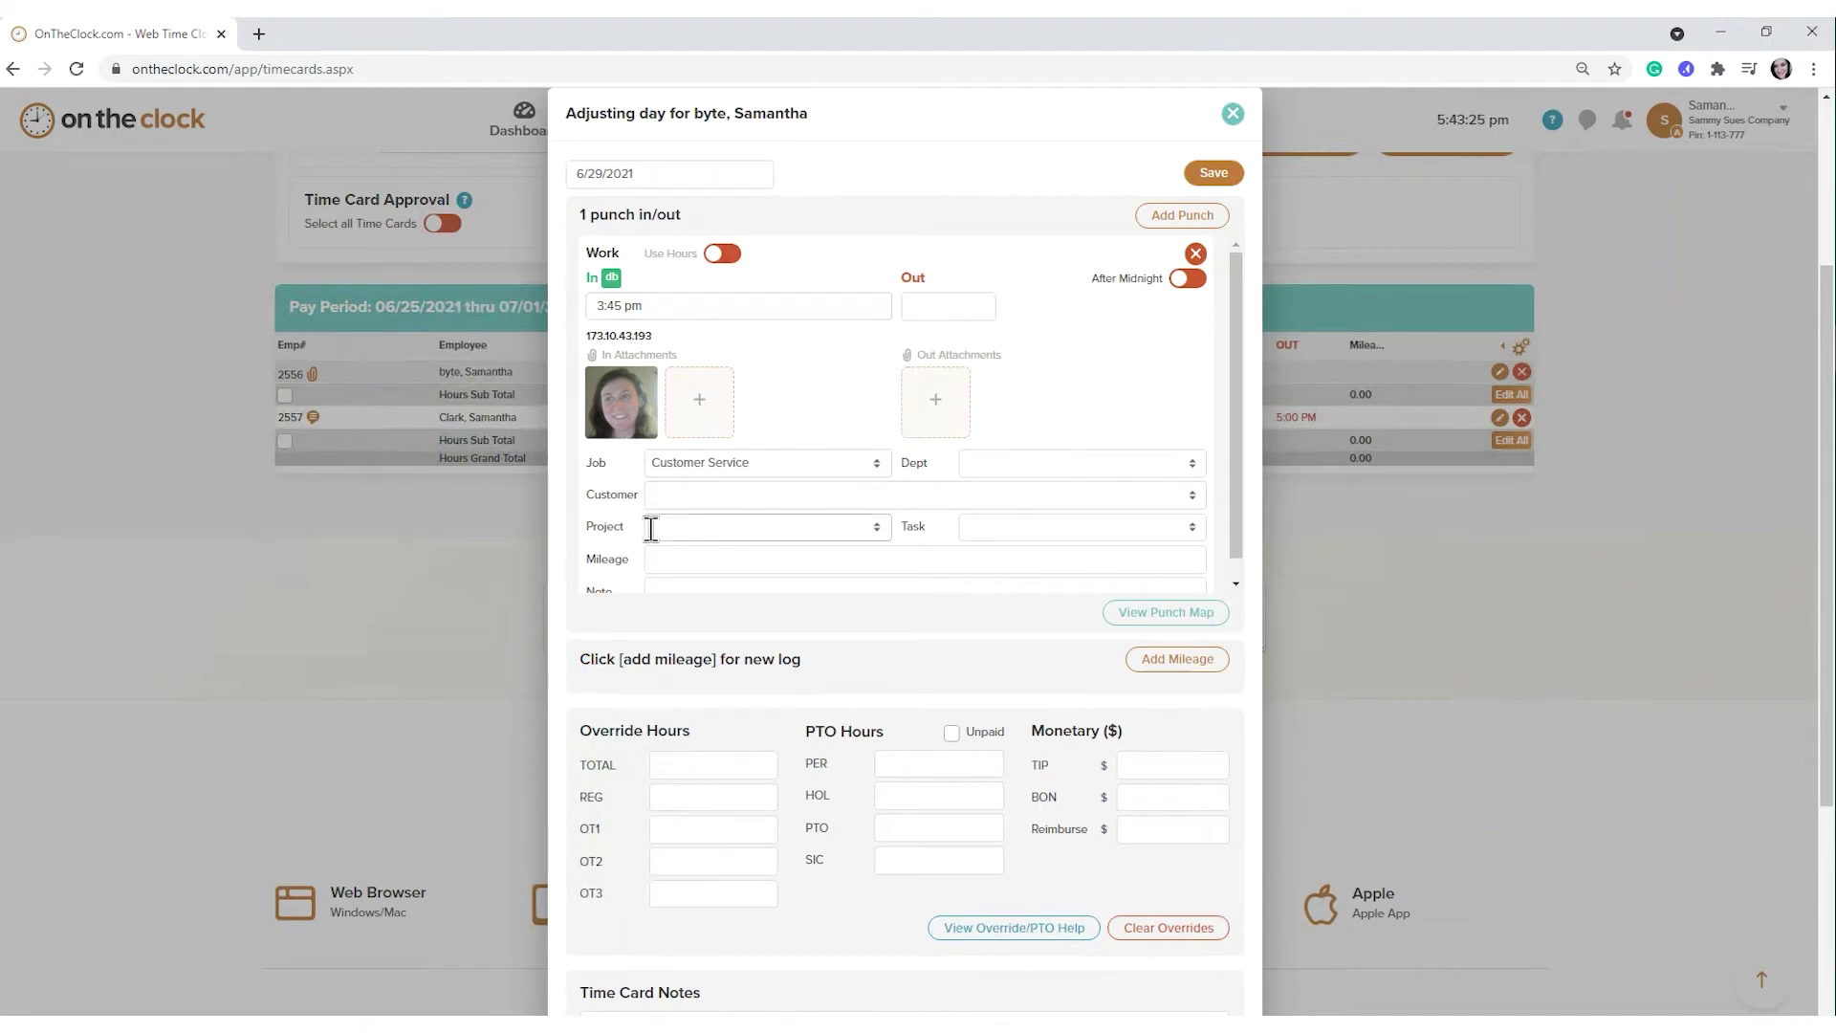
- View the file-browsing option for adding another In attachment to the punch and close the attachment dialog
left_click(701, 410)
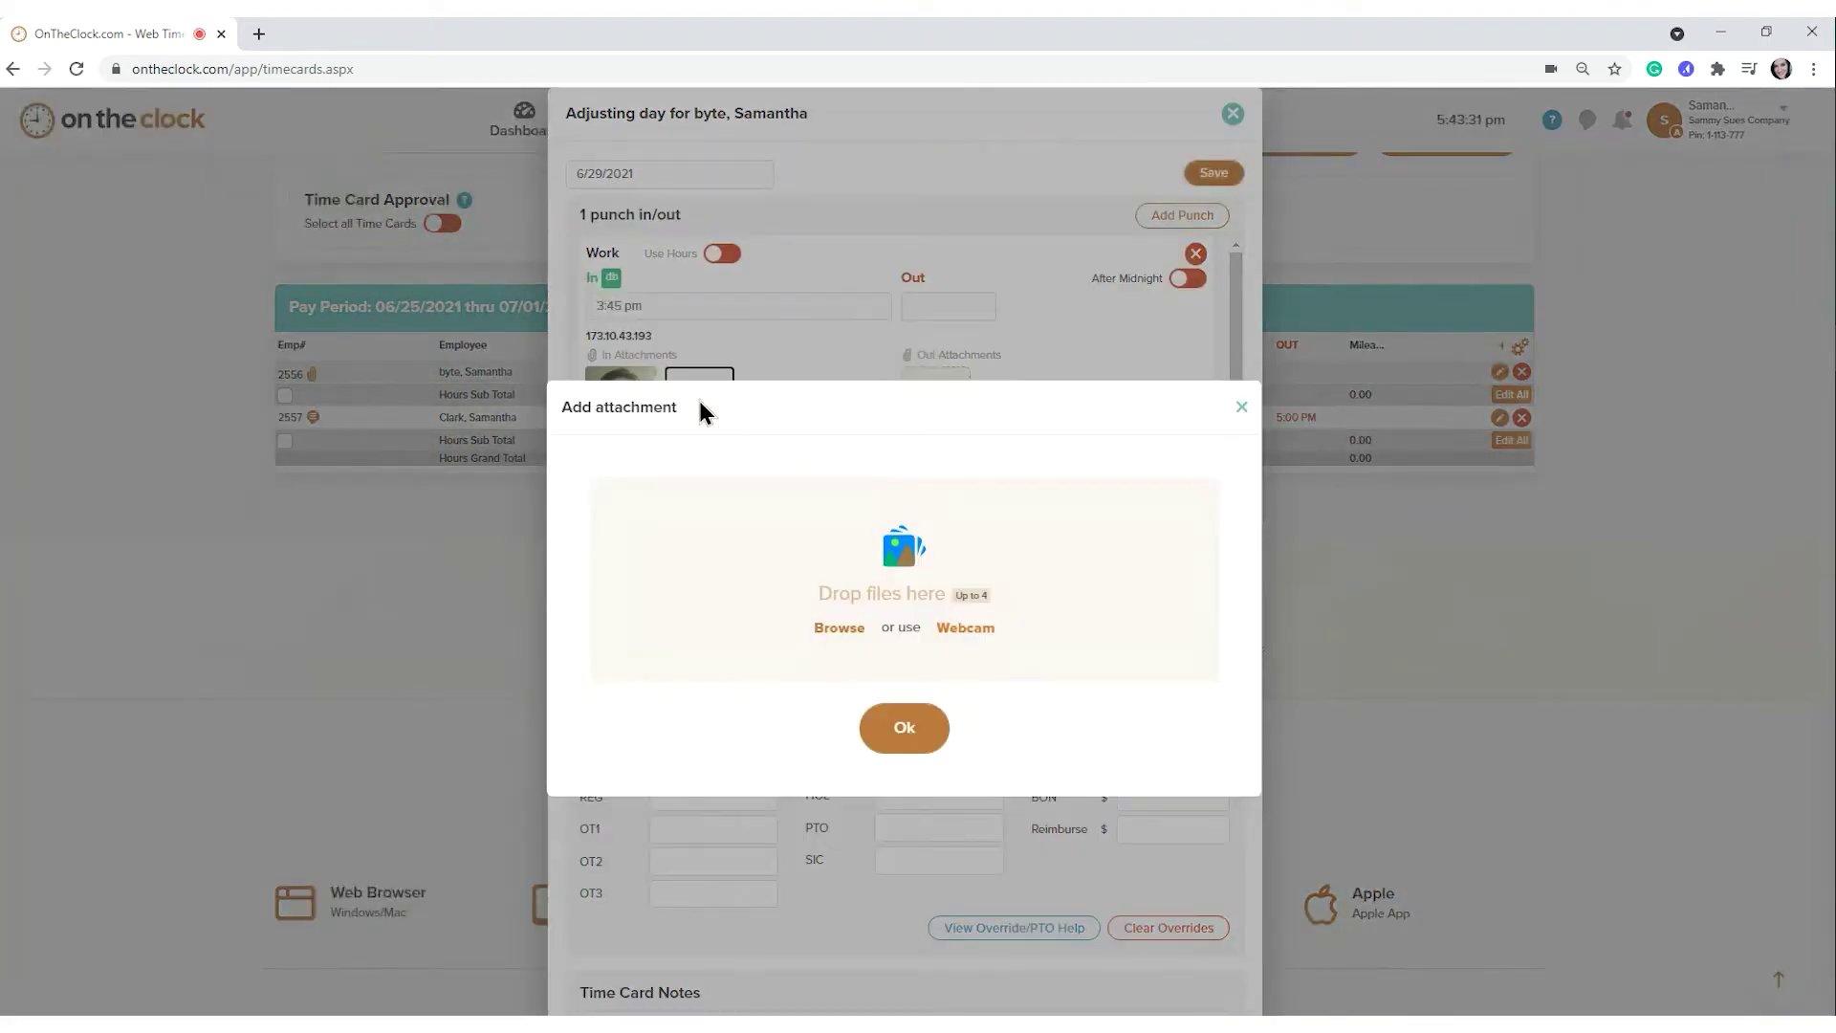
left_click(836, 630)
left_click(1242, 412)
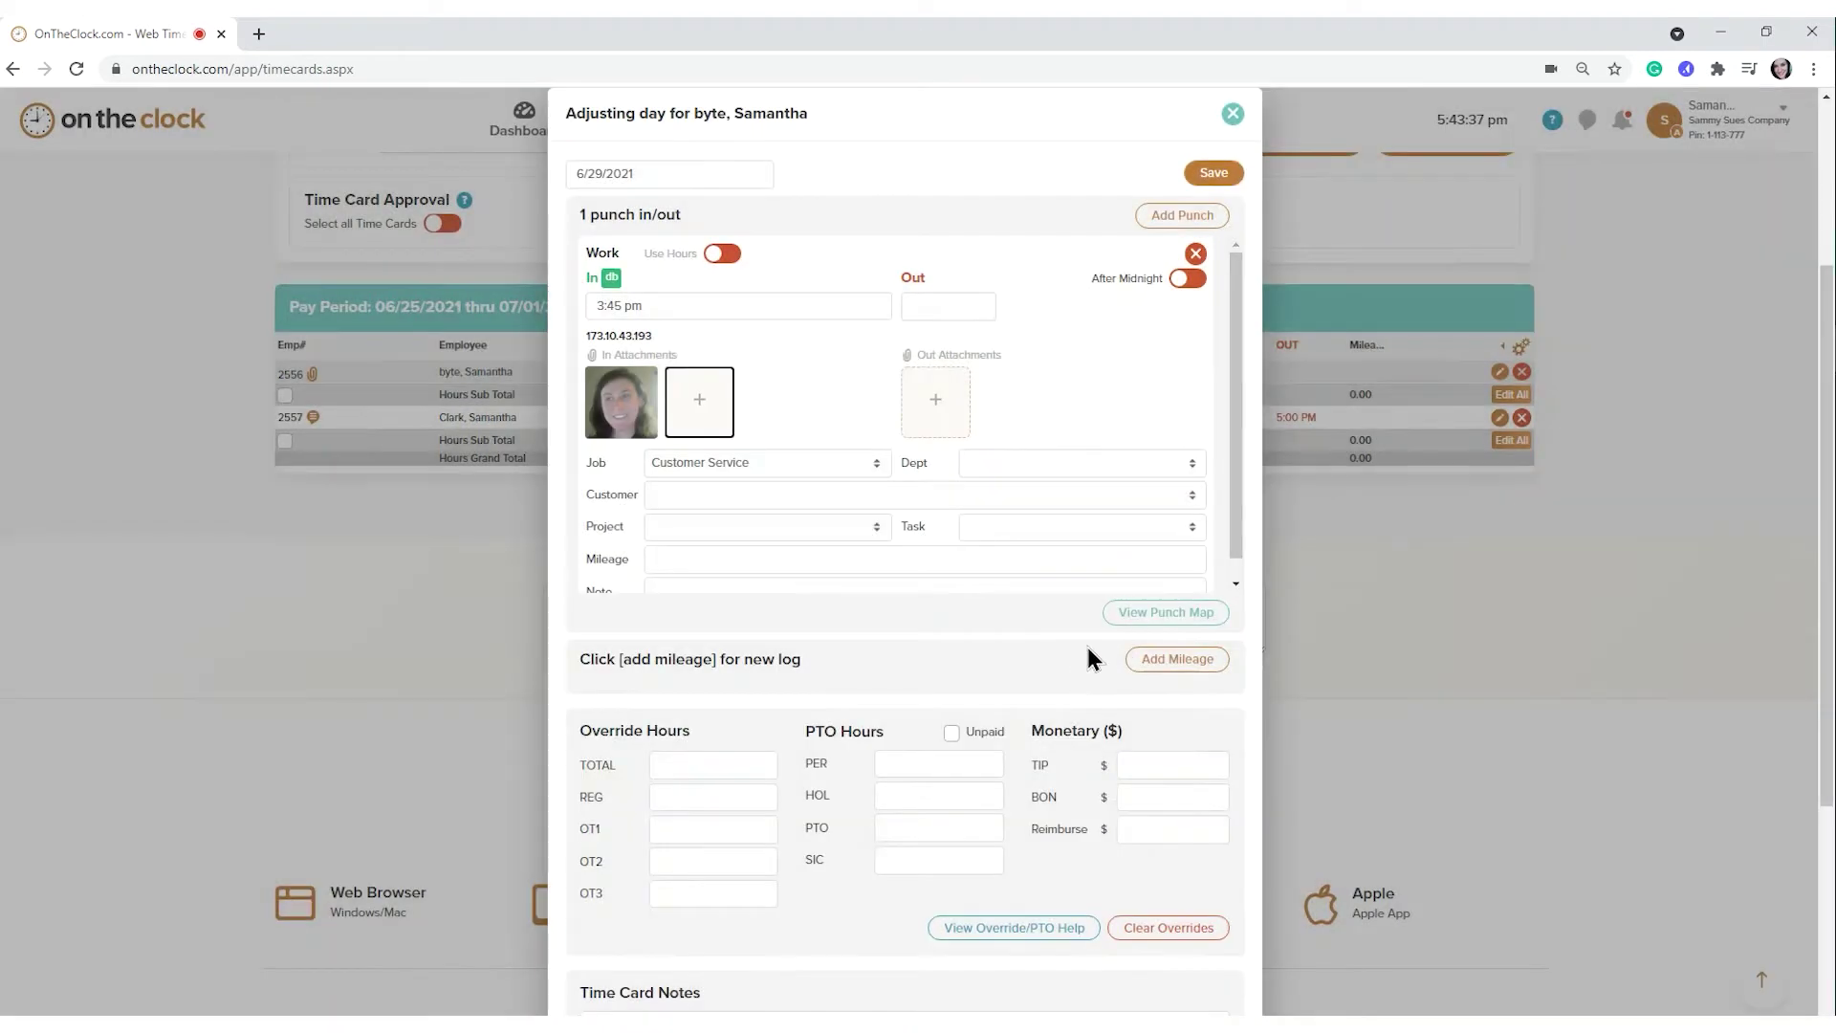
- Preview the punch's In attachment photo at full size and close the preview
mouse_move(622, 402)
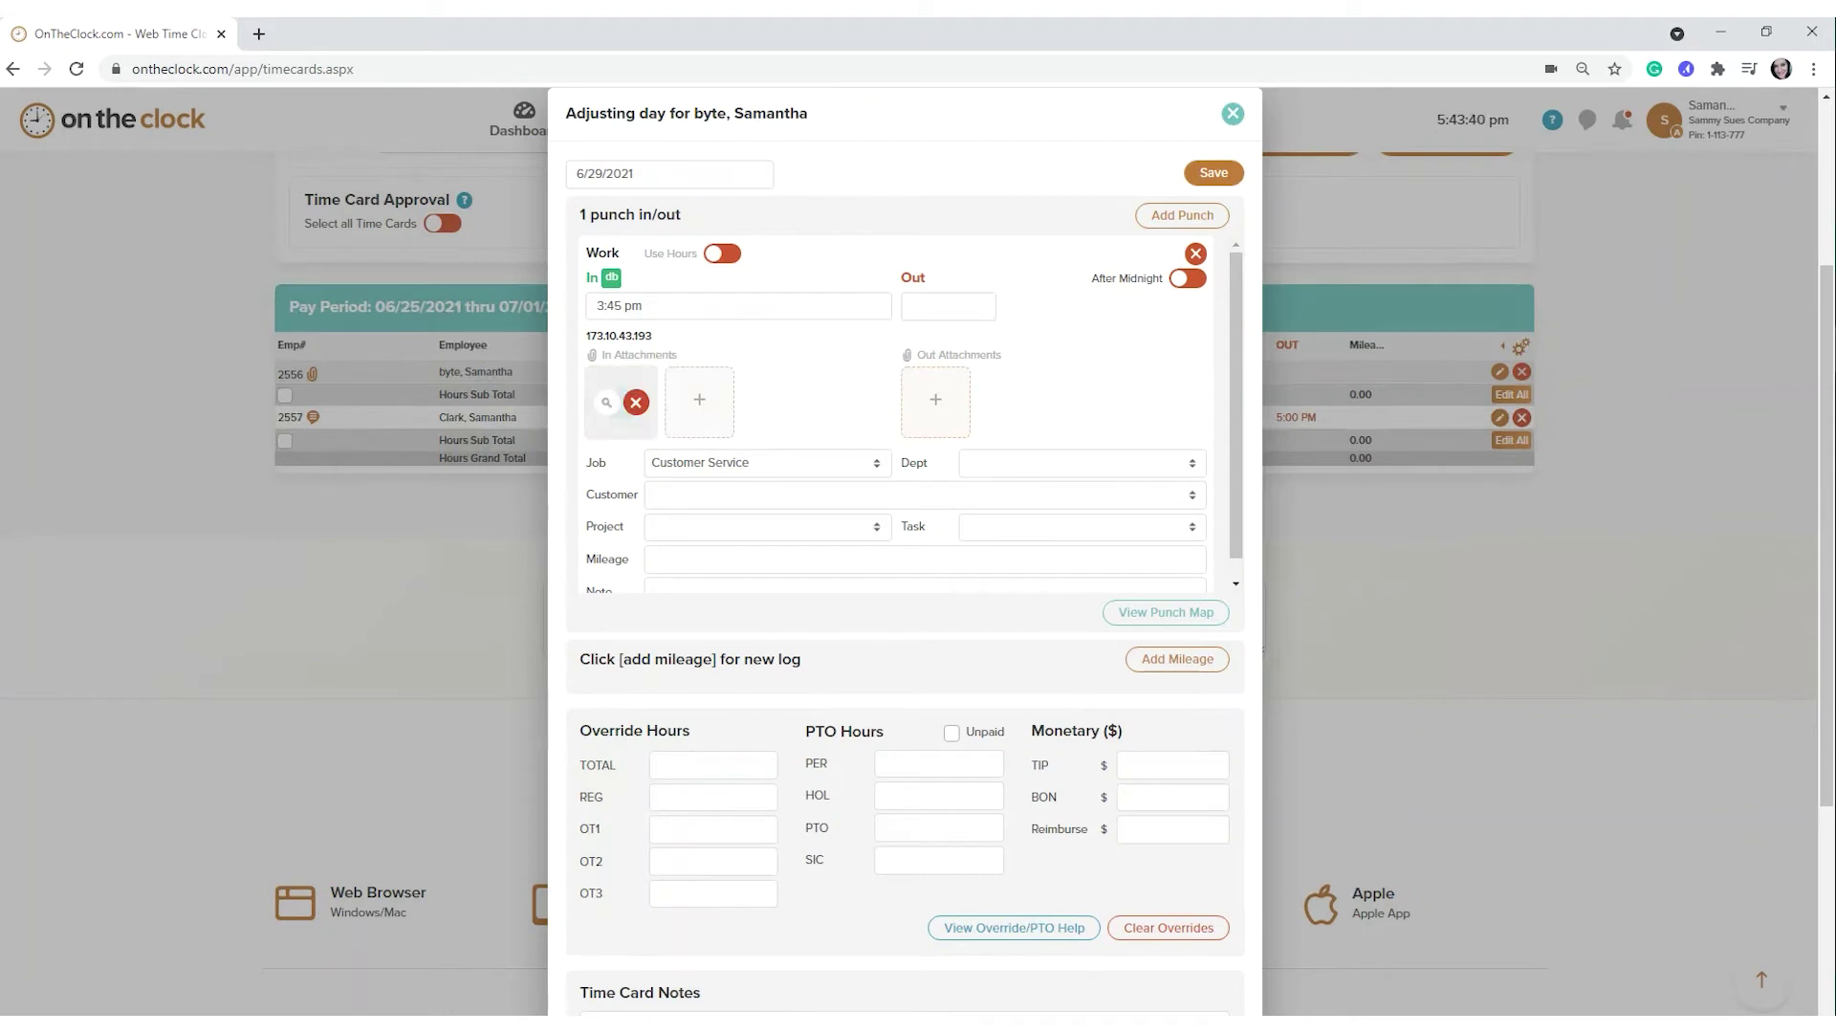
left_click(606, 402)
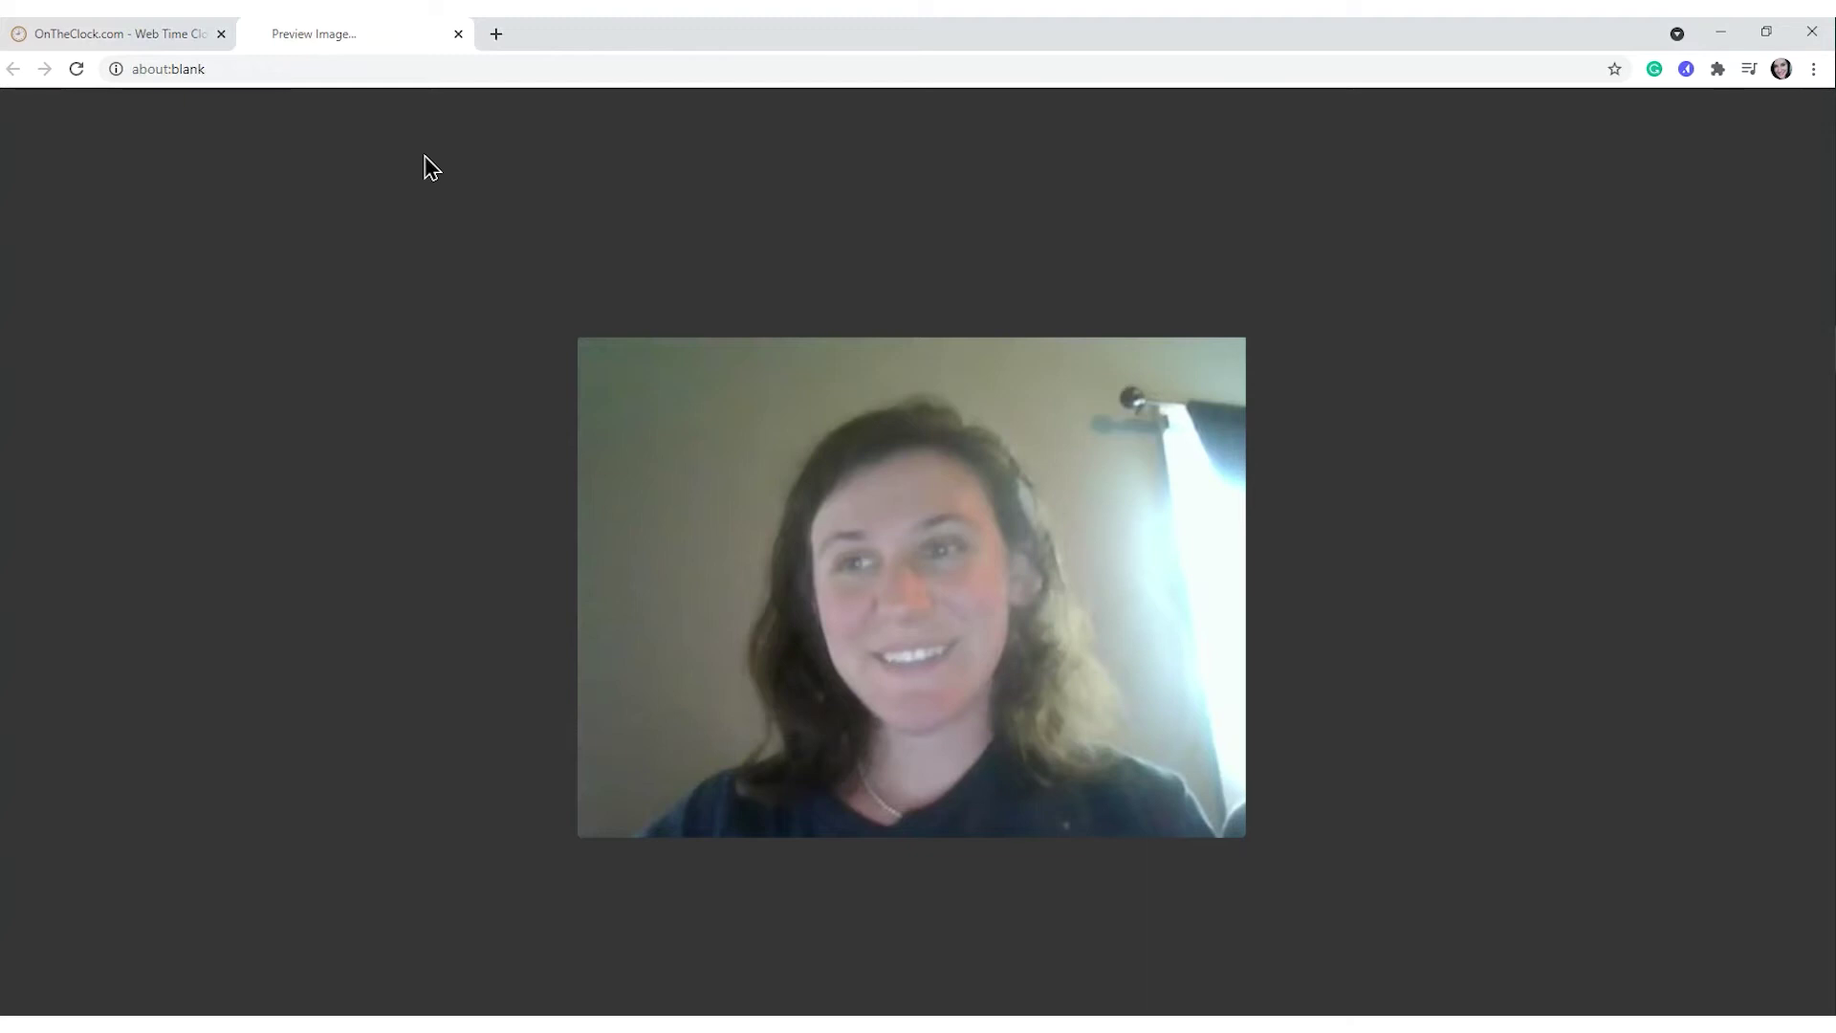
left_click(458, 34)
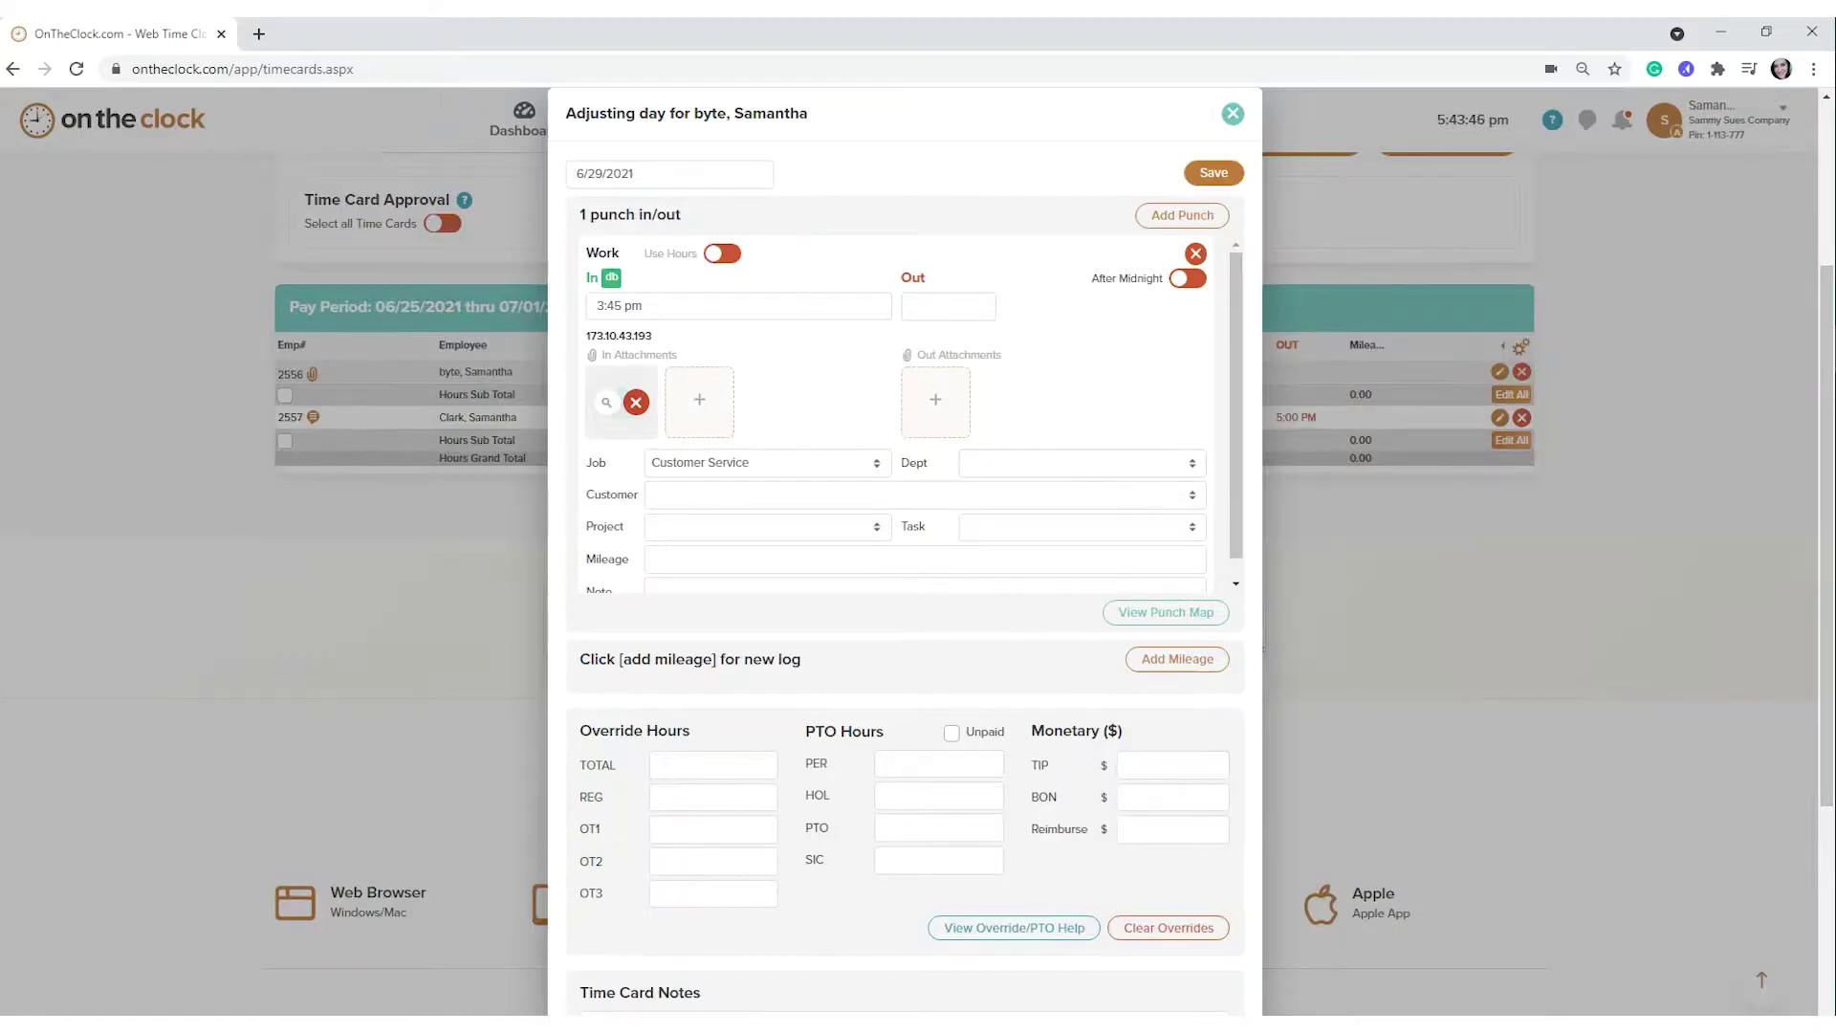
- Try to delete the 06/29/21 punch's In attachment without saving the day, and reopen the entry to check the attachment
left_click(636, 402)
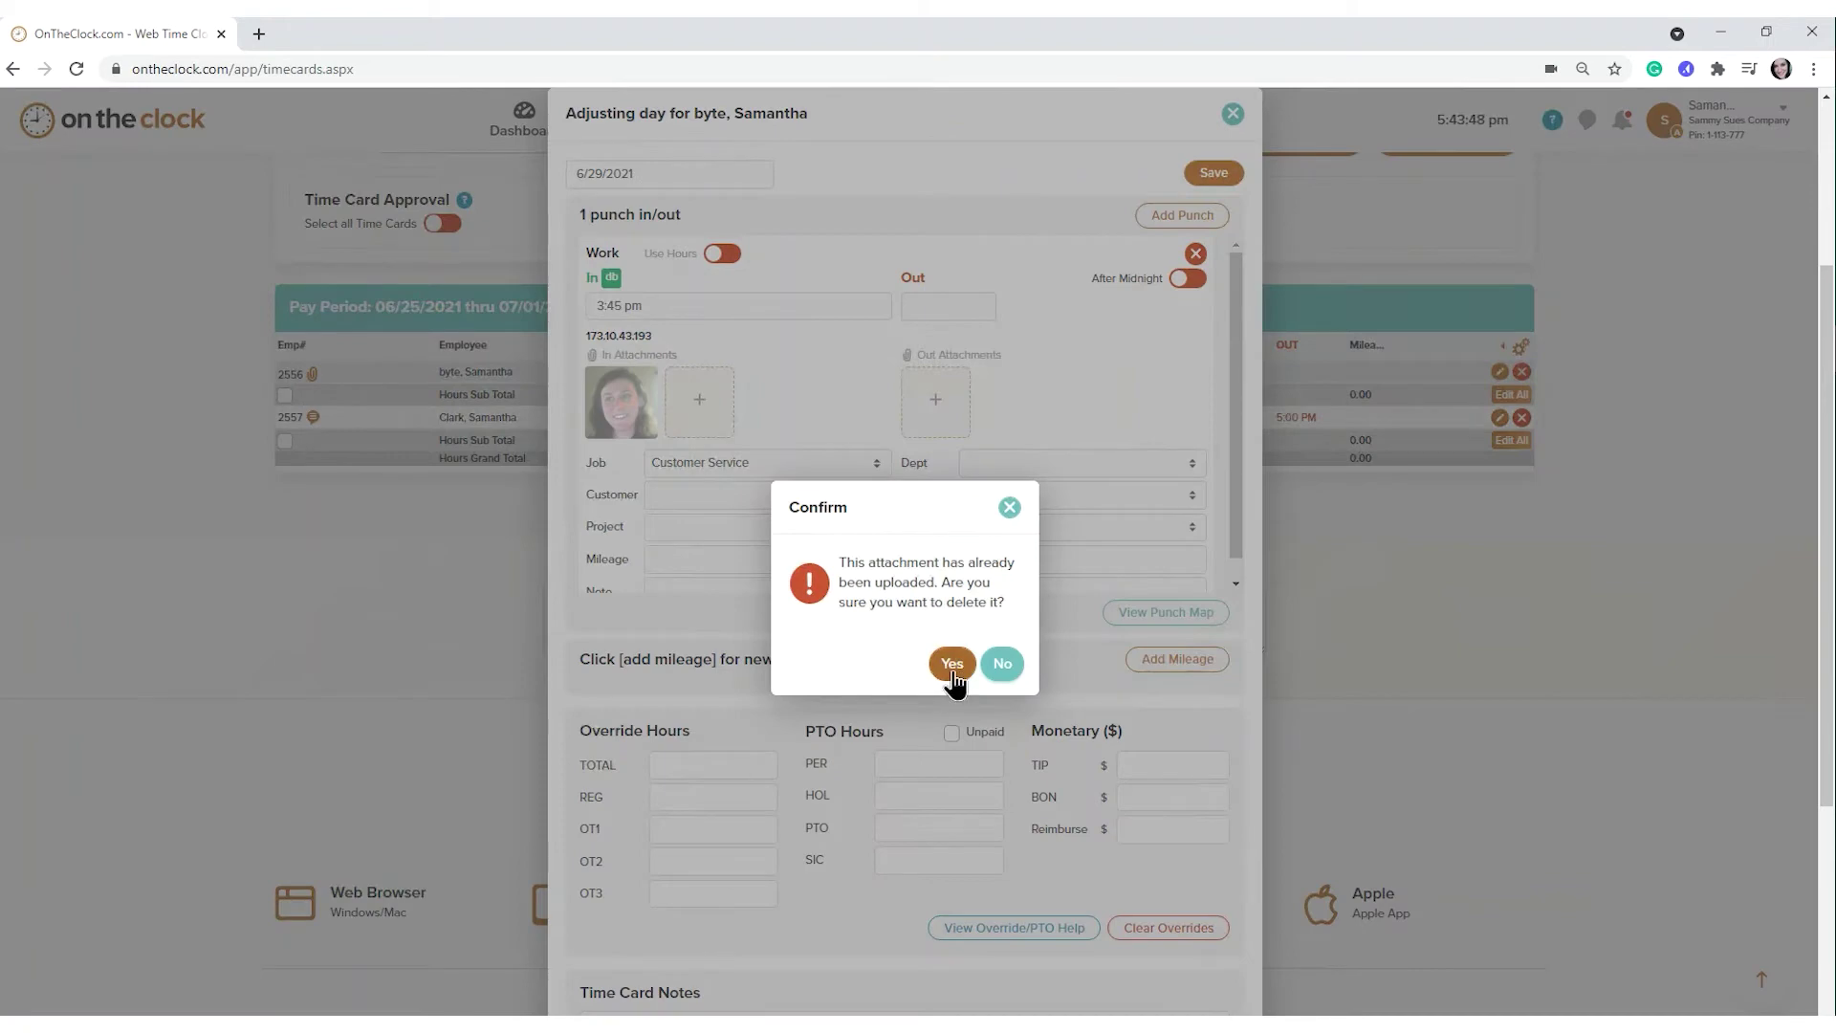
left_click(951, 665)
left_click(1234, 114)
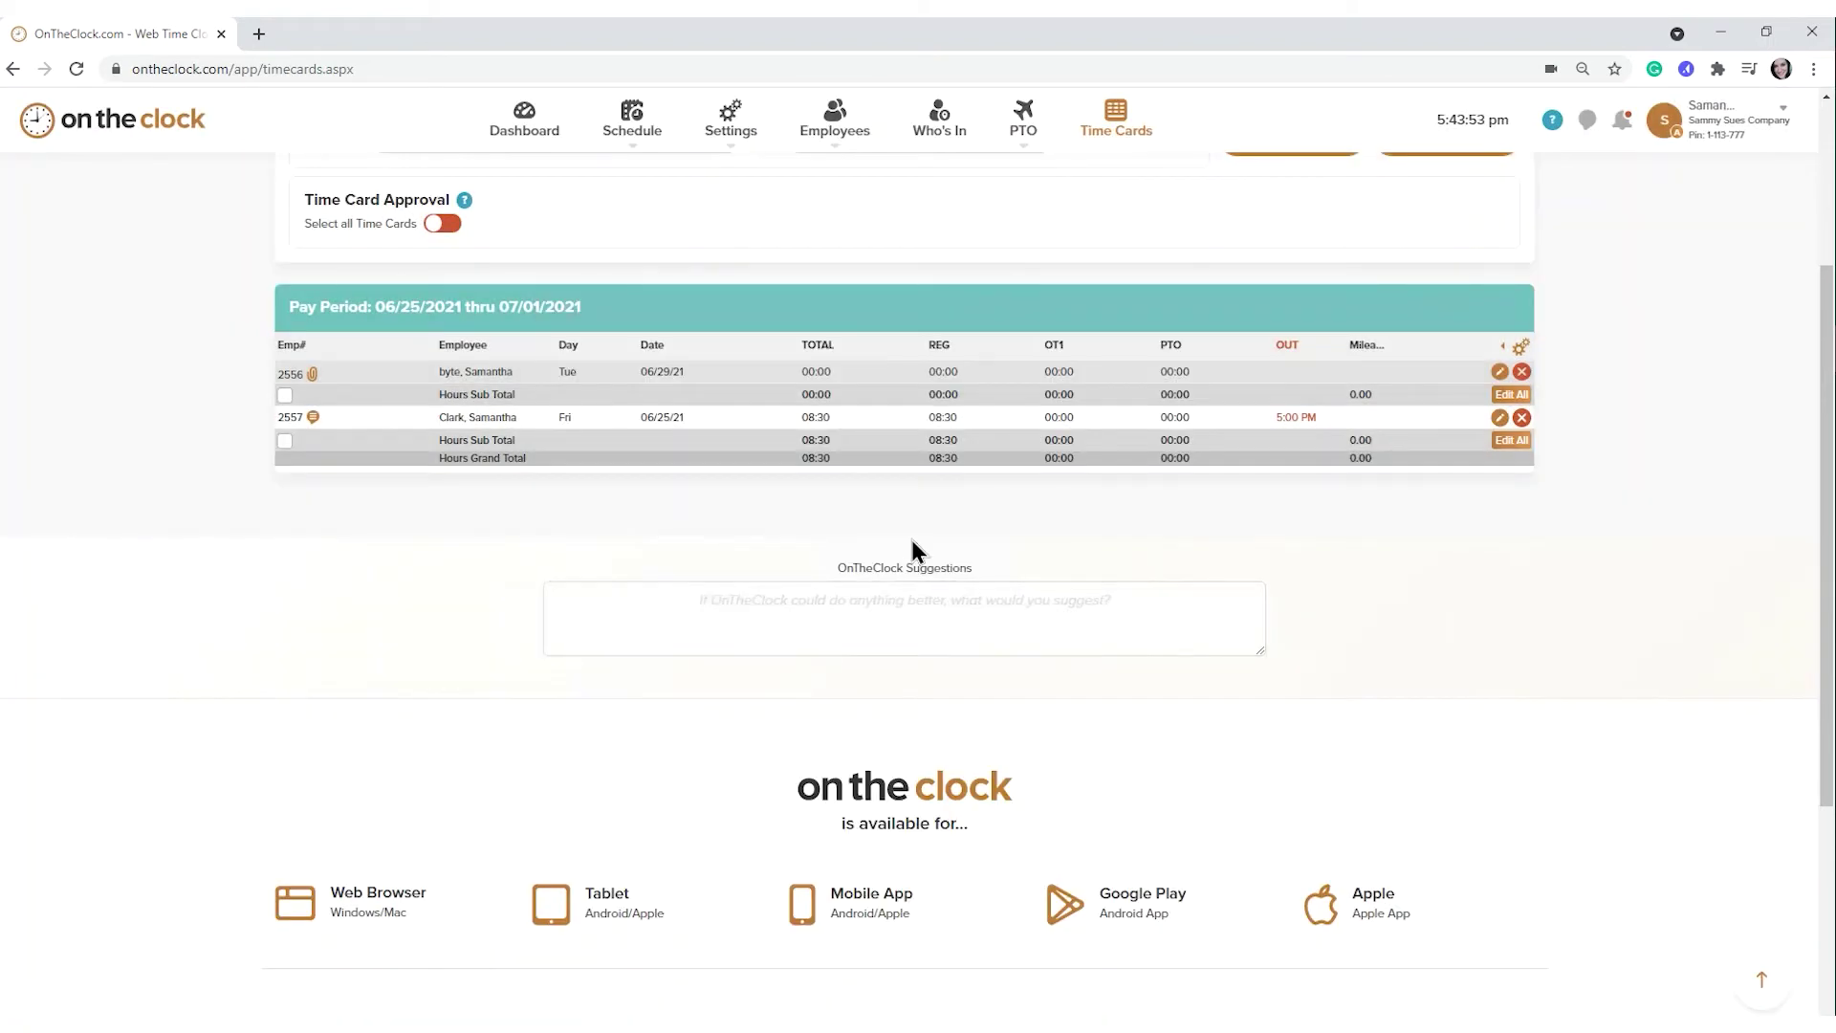
scroll(910, 537, "up", 1)
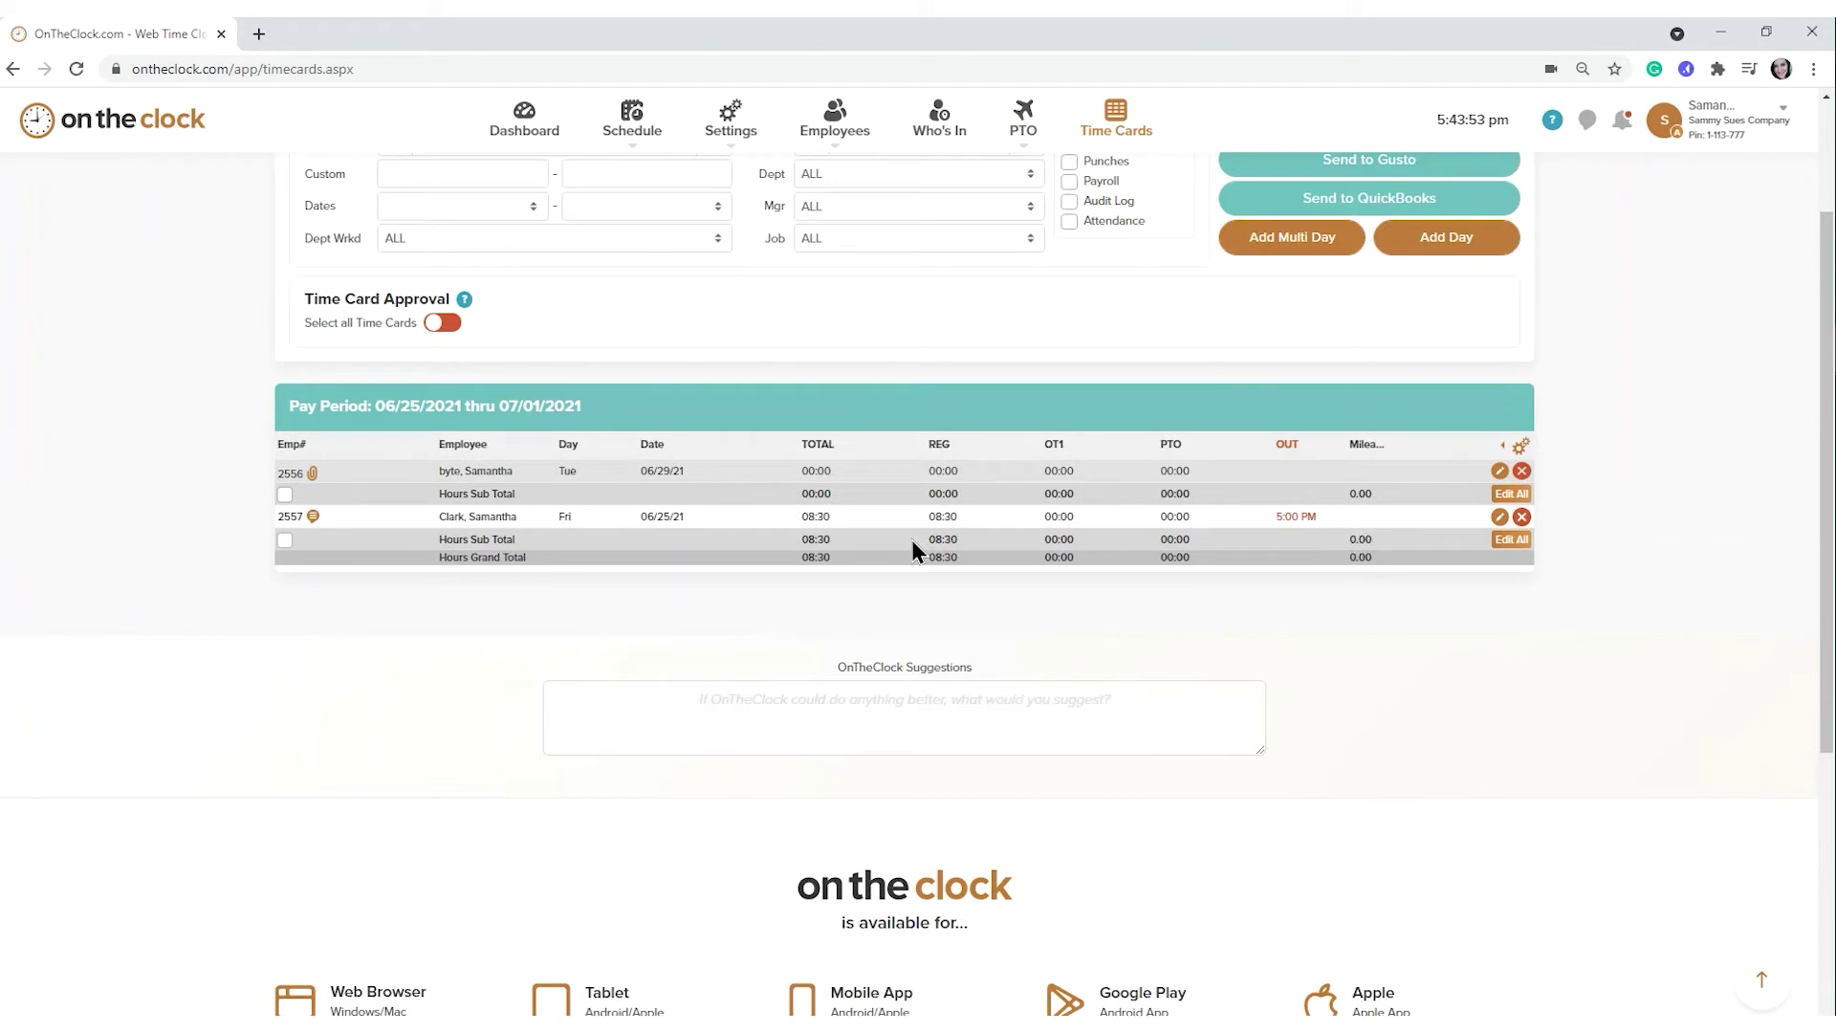
left_click(315, 474)
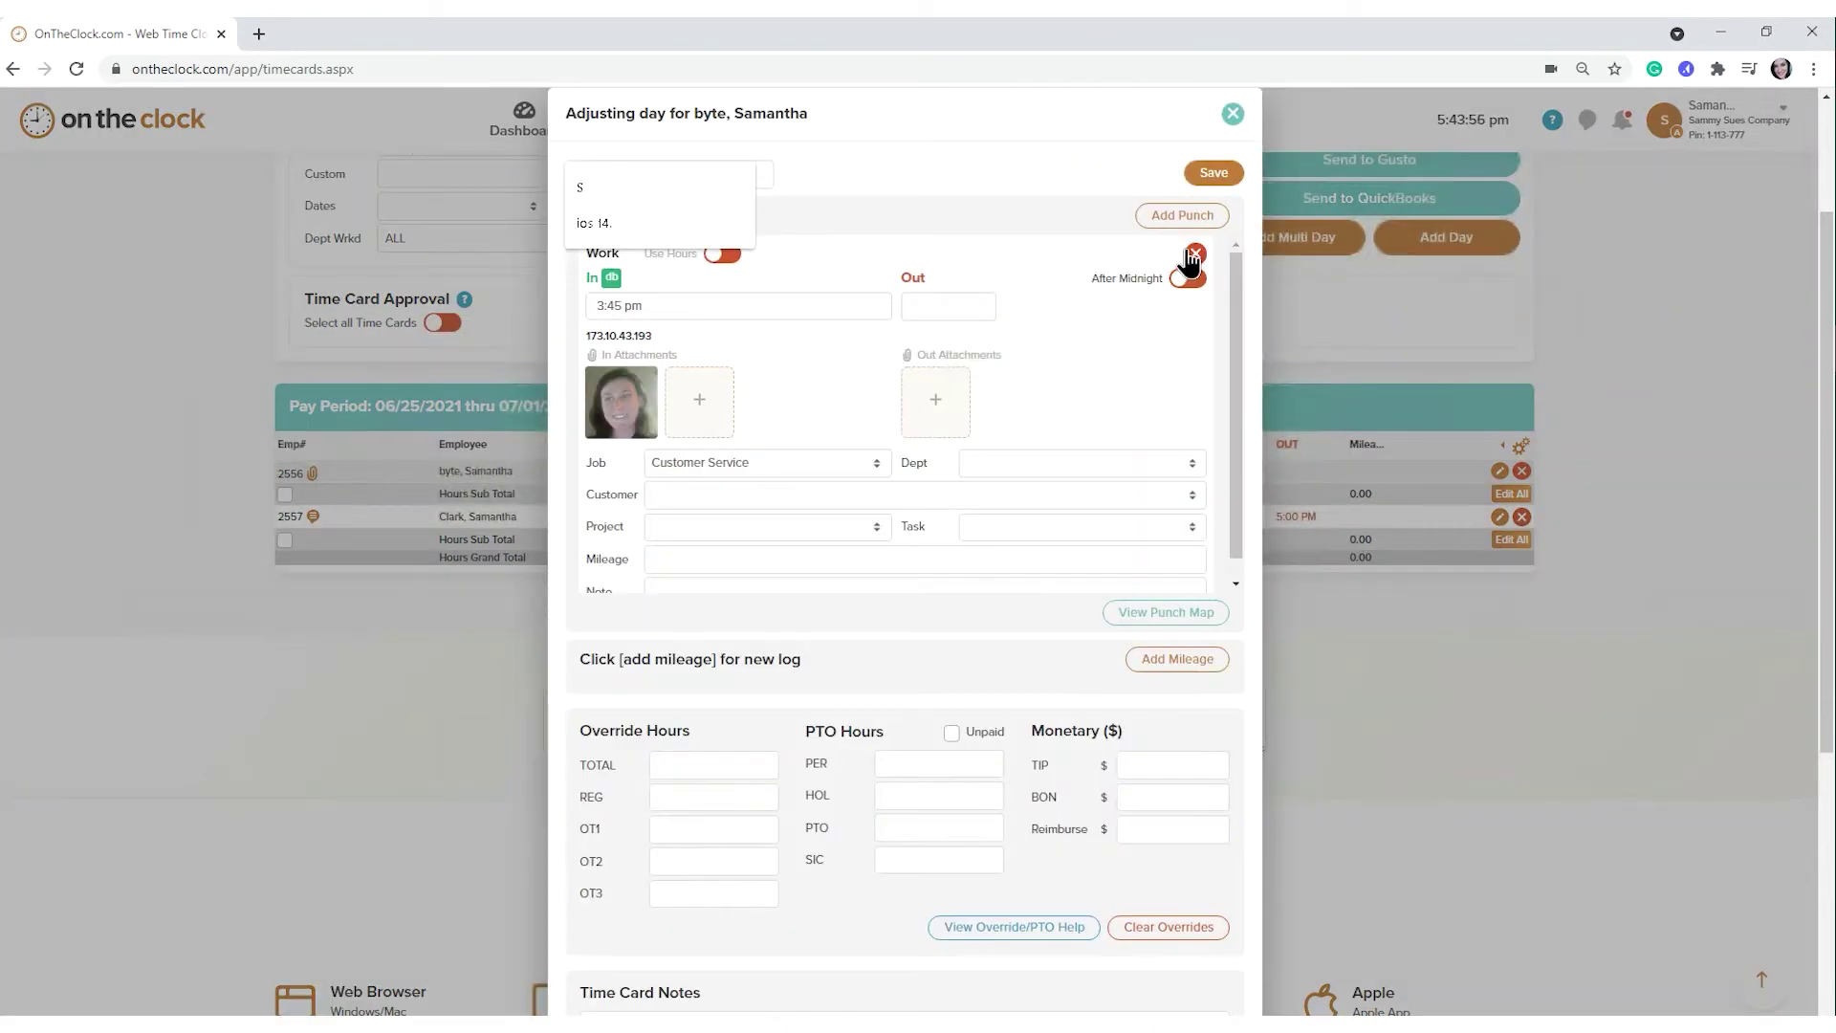
left_click(1232, 114)
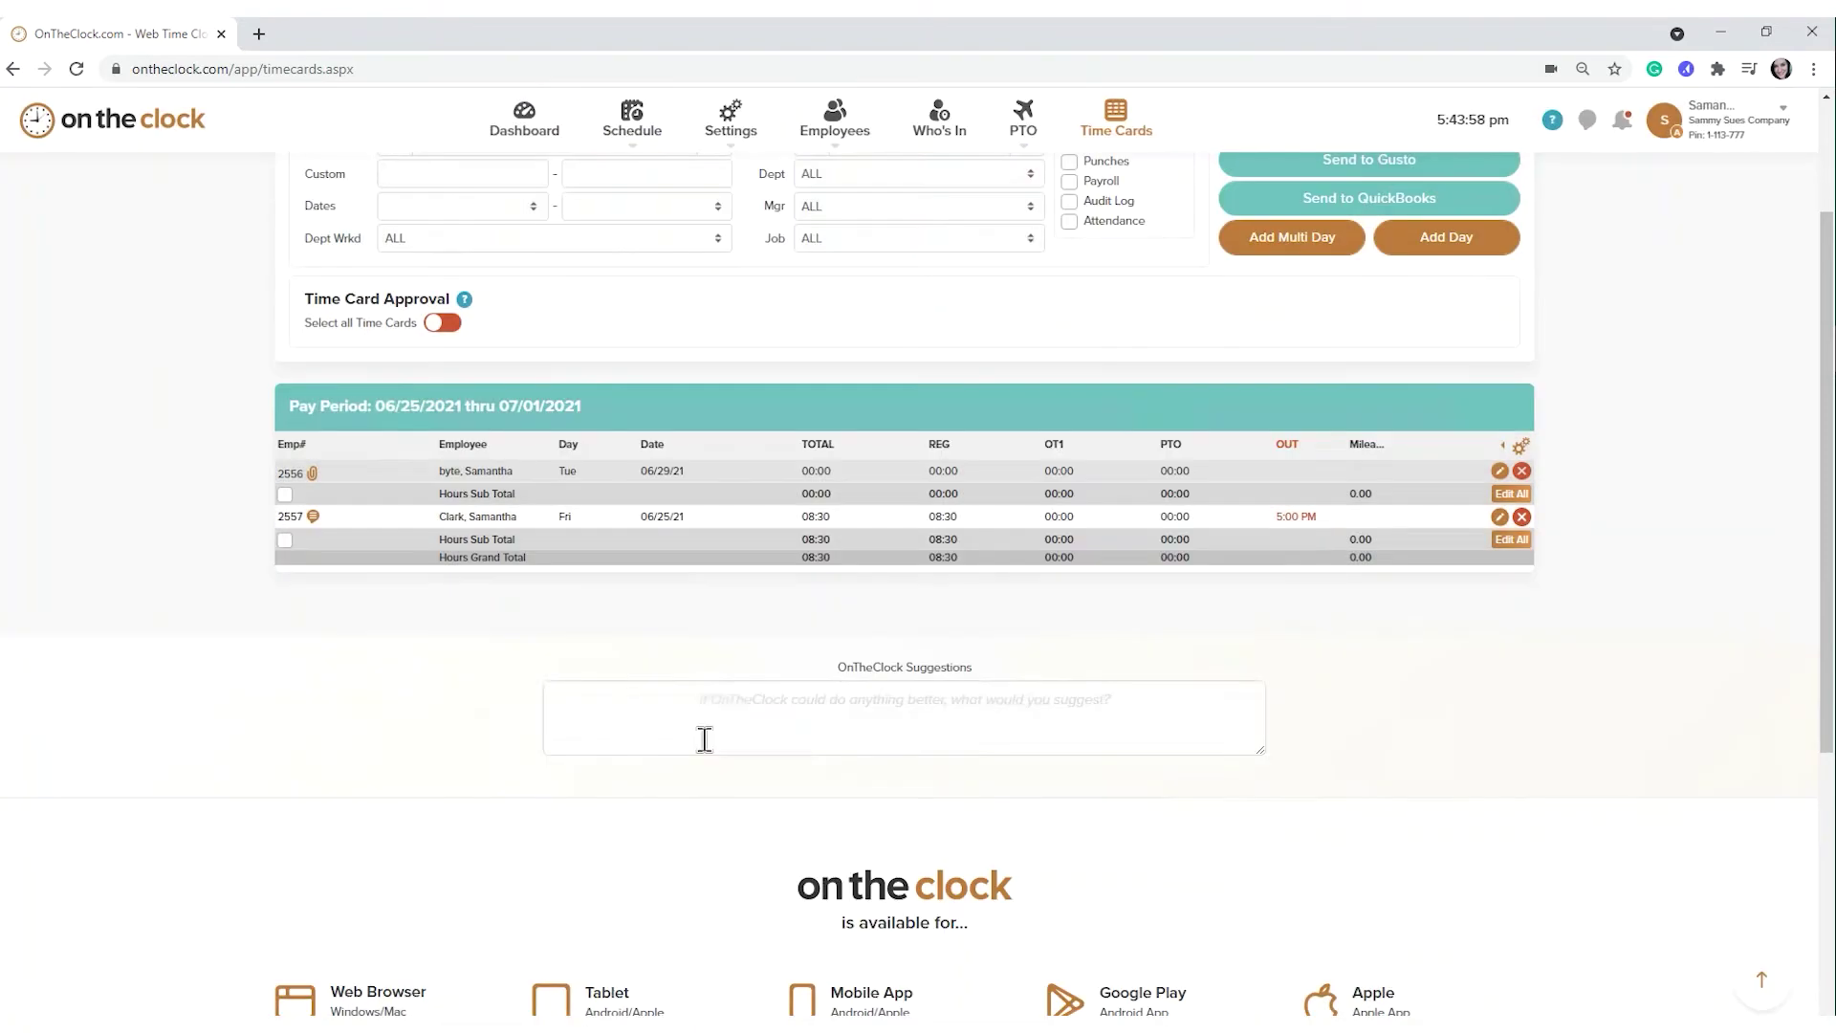
- Show the Audit Log on the Time Cards for the 06/25/2021 thru 07/01/2021 pay period
scroll(926, 586, "up", 2)
left_click(1068, 400)
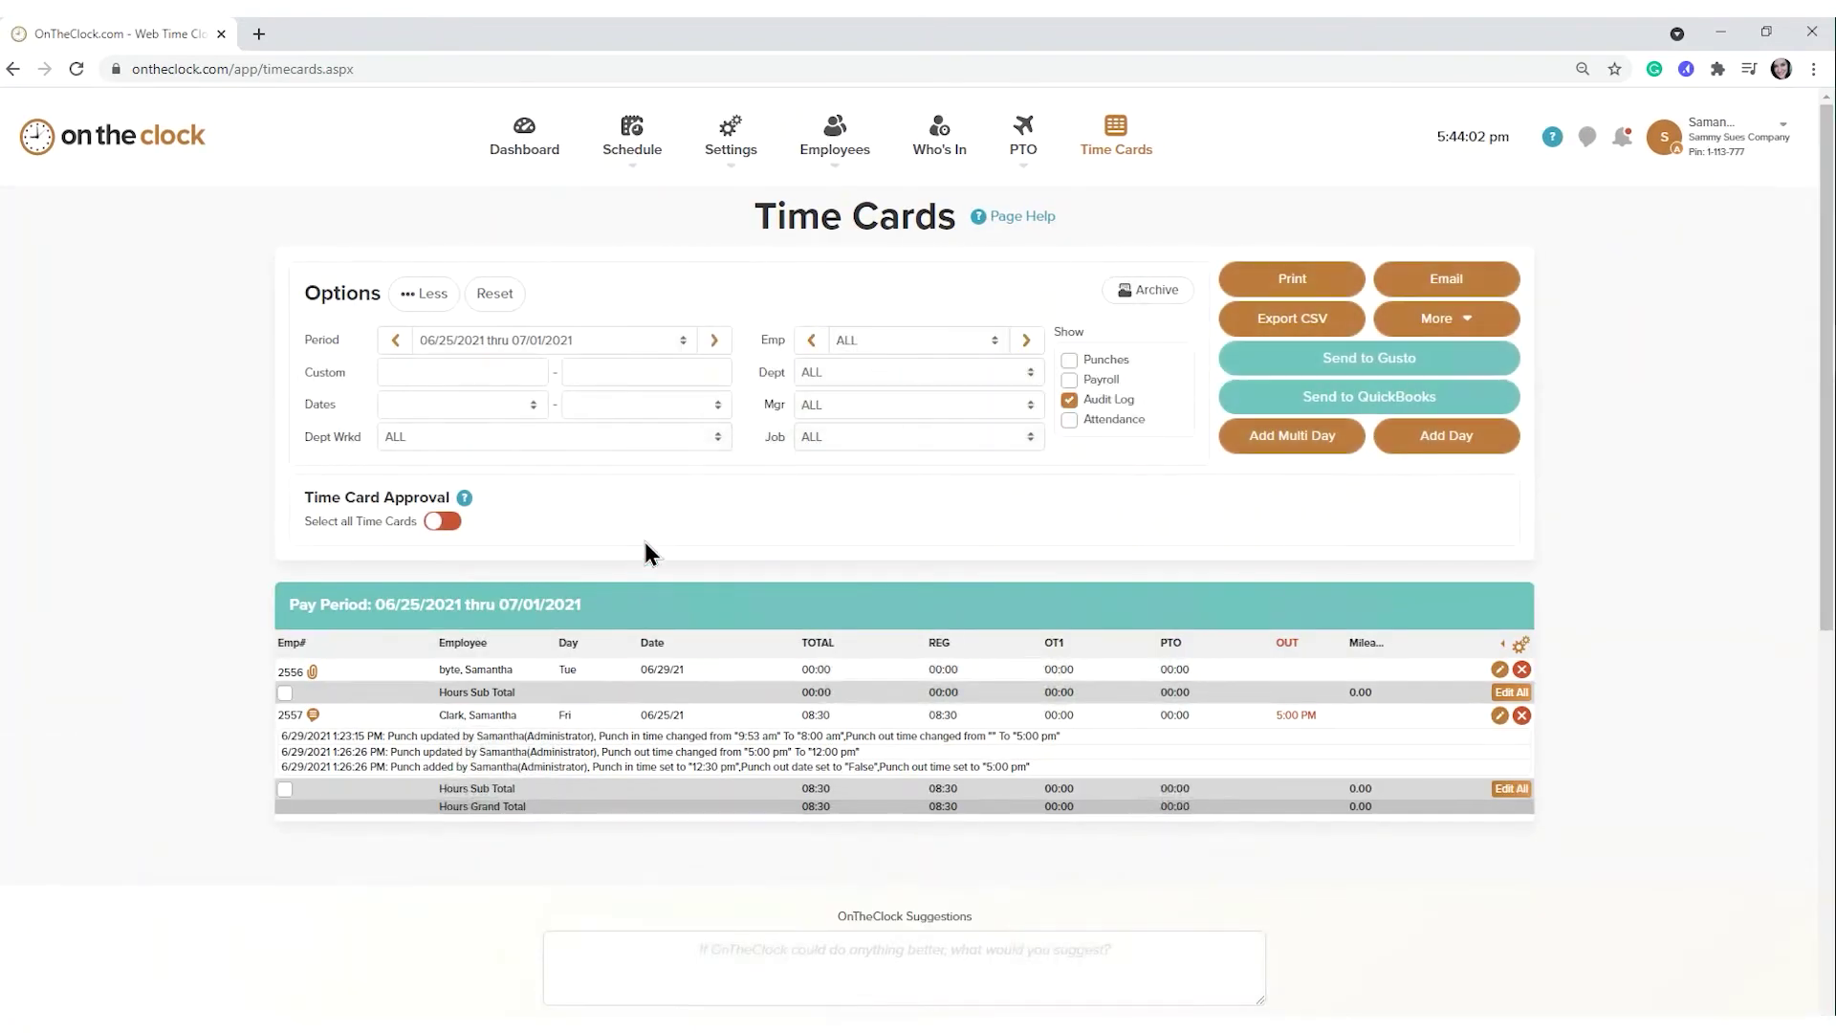
scroll(724, 578, "down", 1)
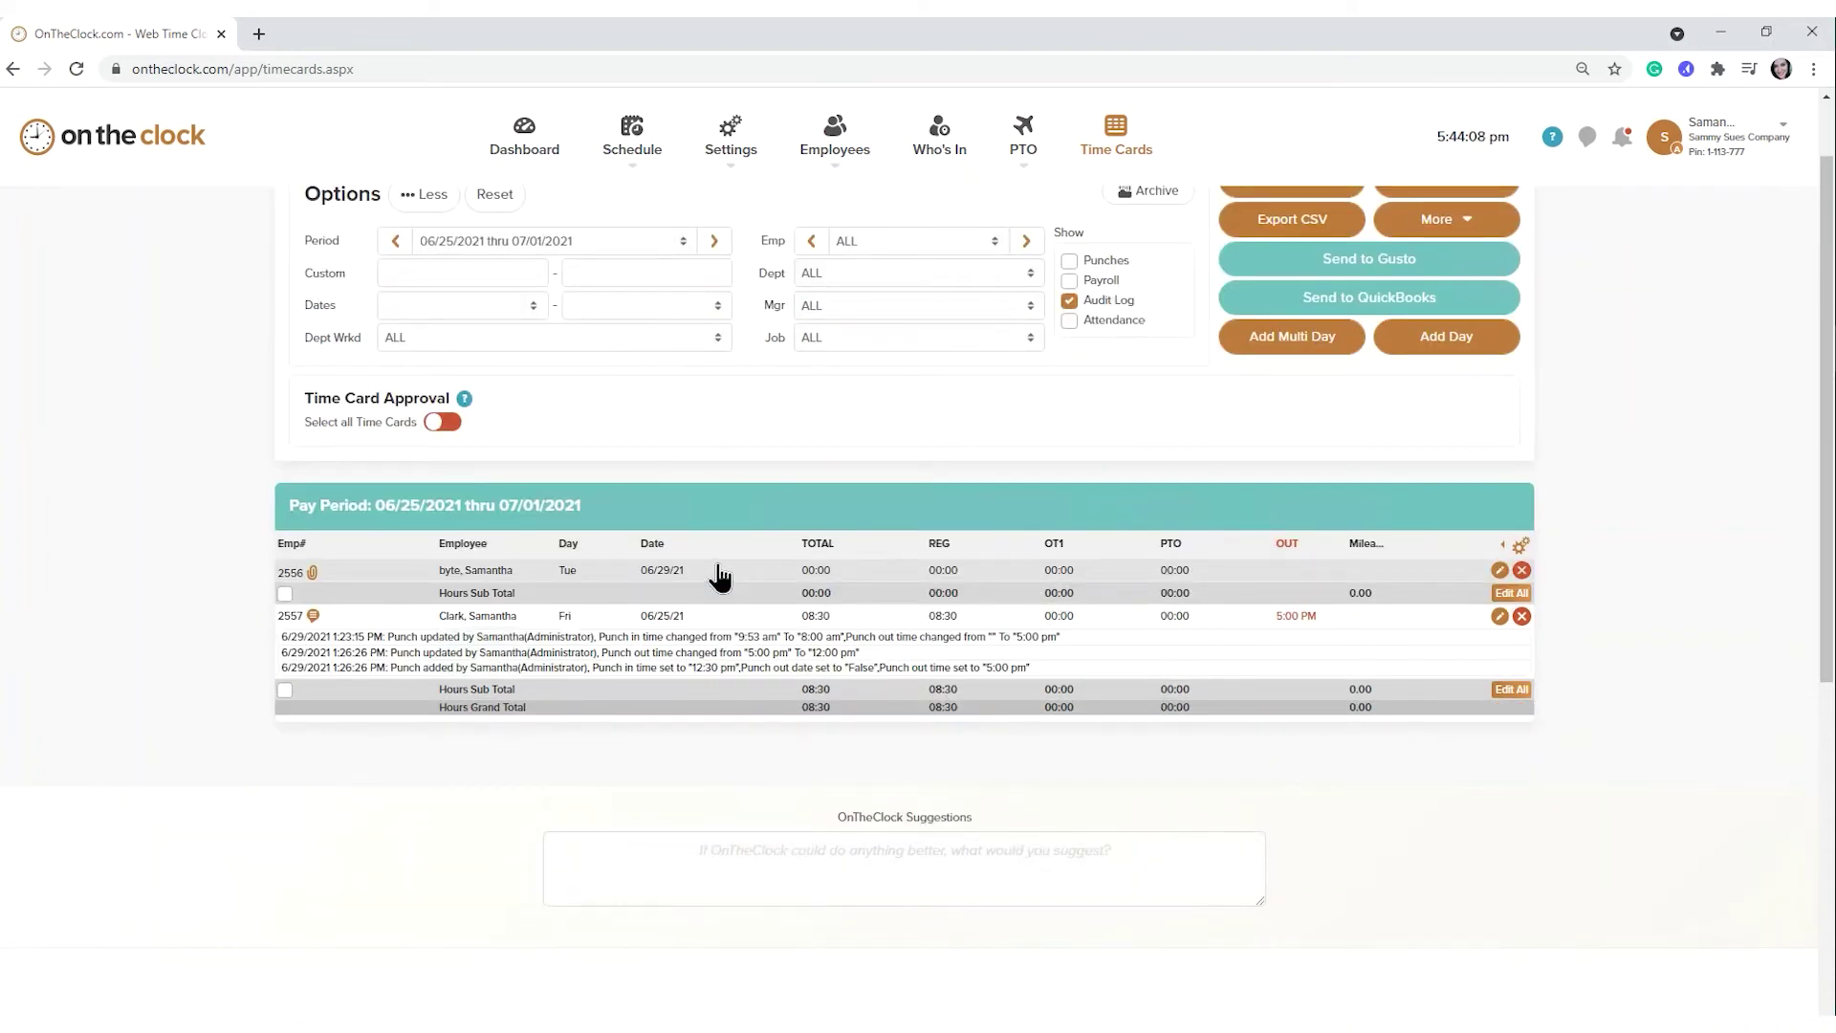
- Delete the In attachment photo from the 06/29/21 punch, confirm the deletion and save the adjusted day
left_click(487, 573)
mouse_move(658, 397)
left_click(635, 402)
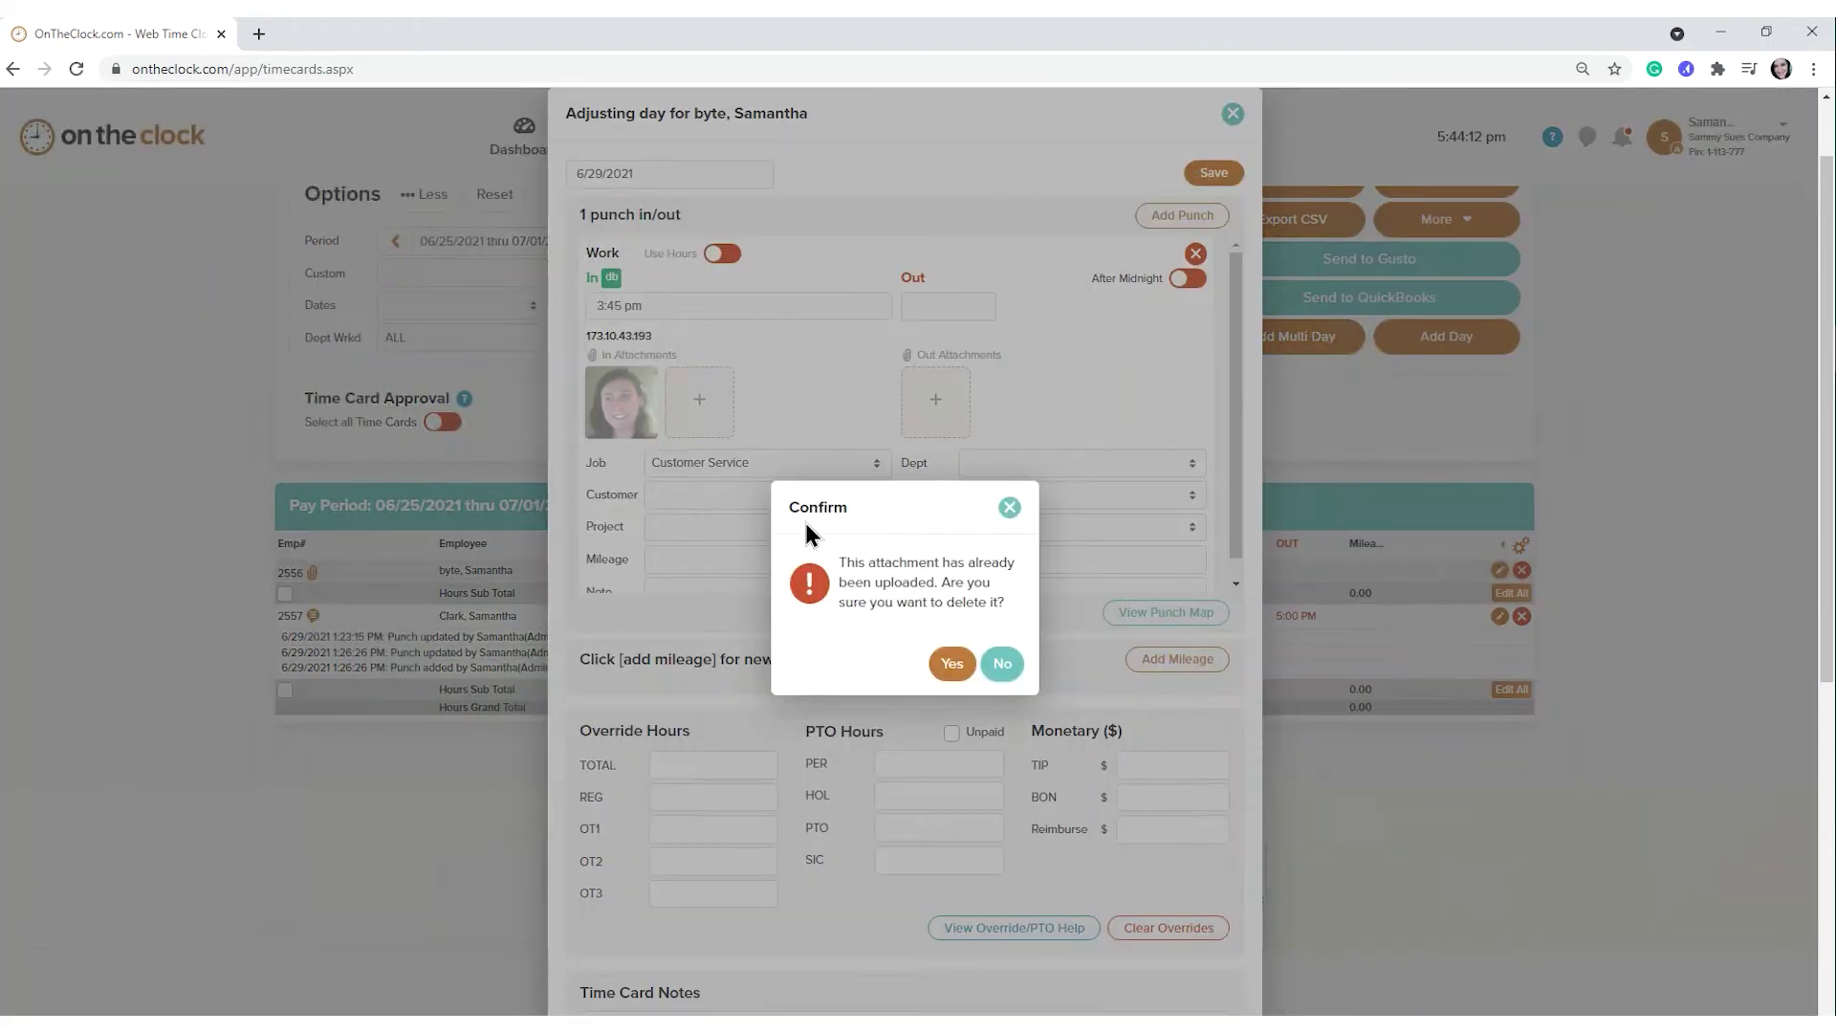
left_click(945, 668)
left_click(1207, 176)
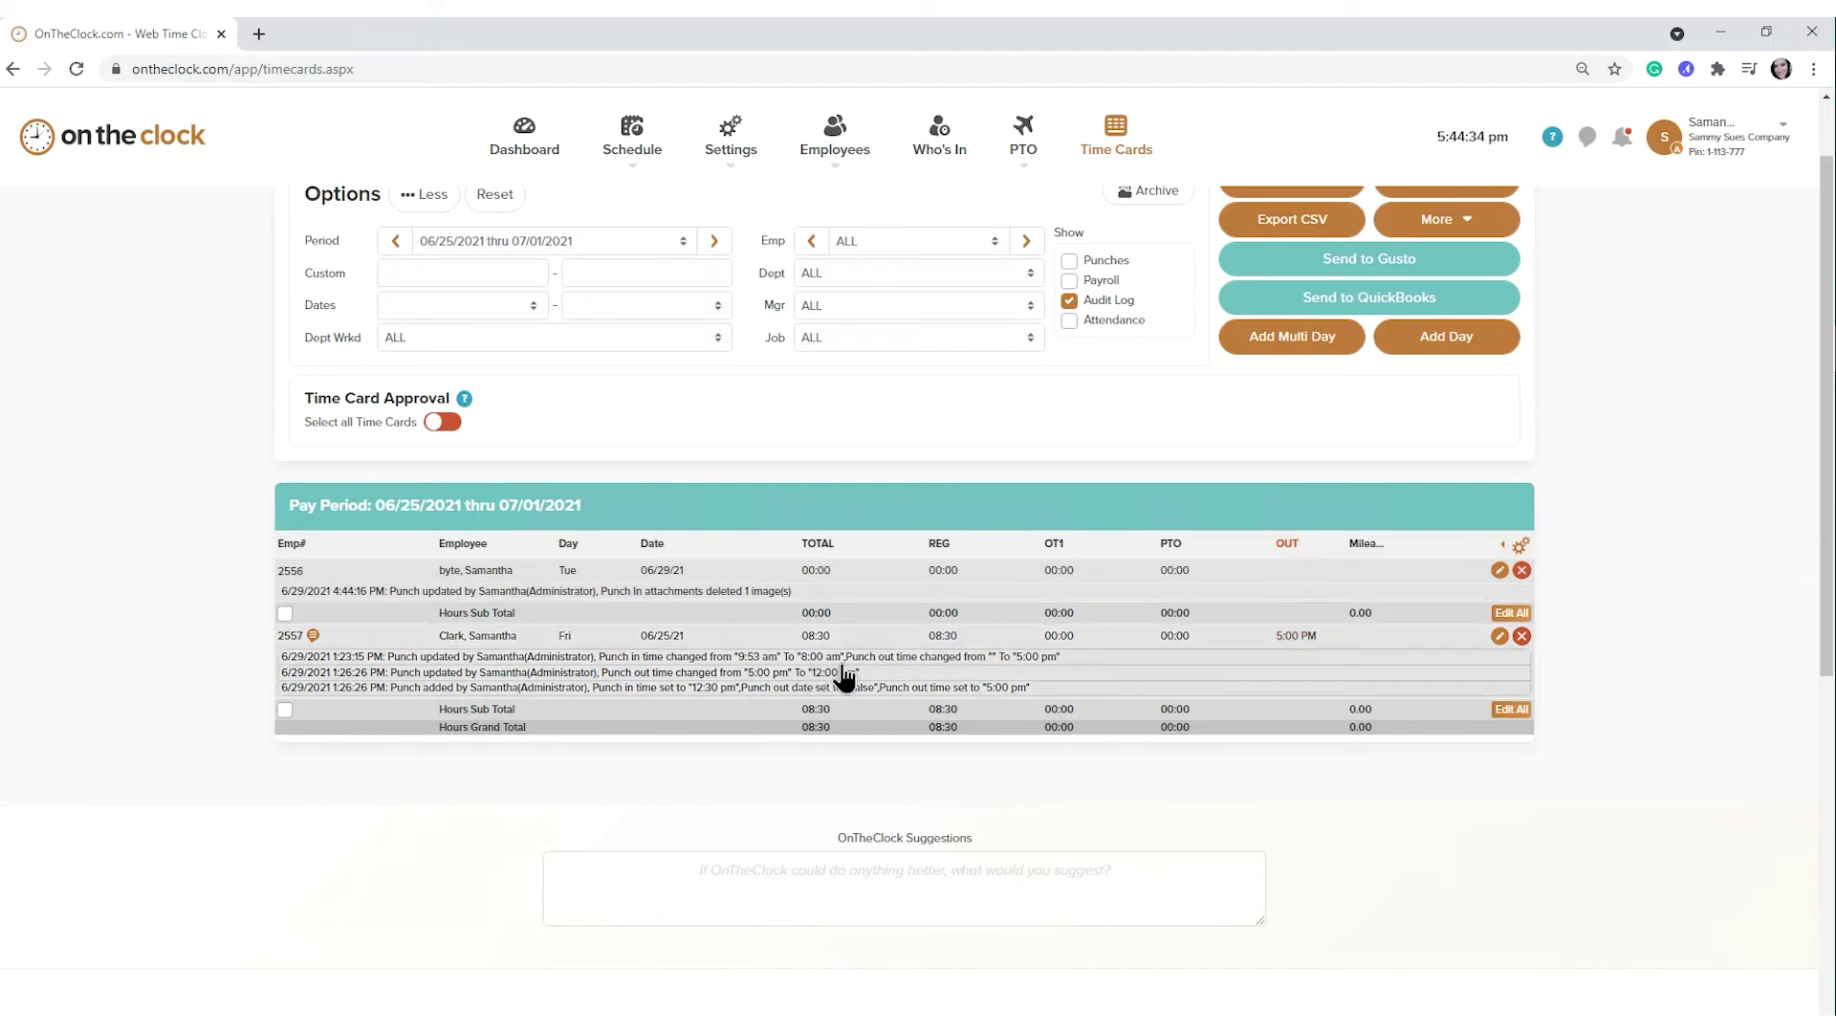
scroll(748, 771, "up", 1)
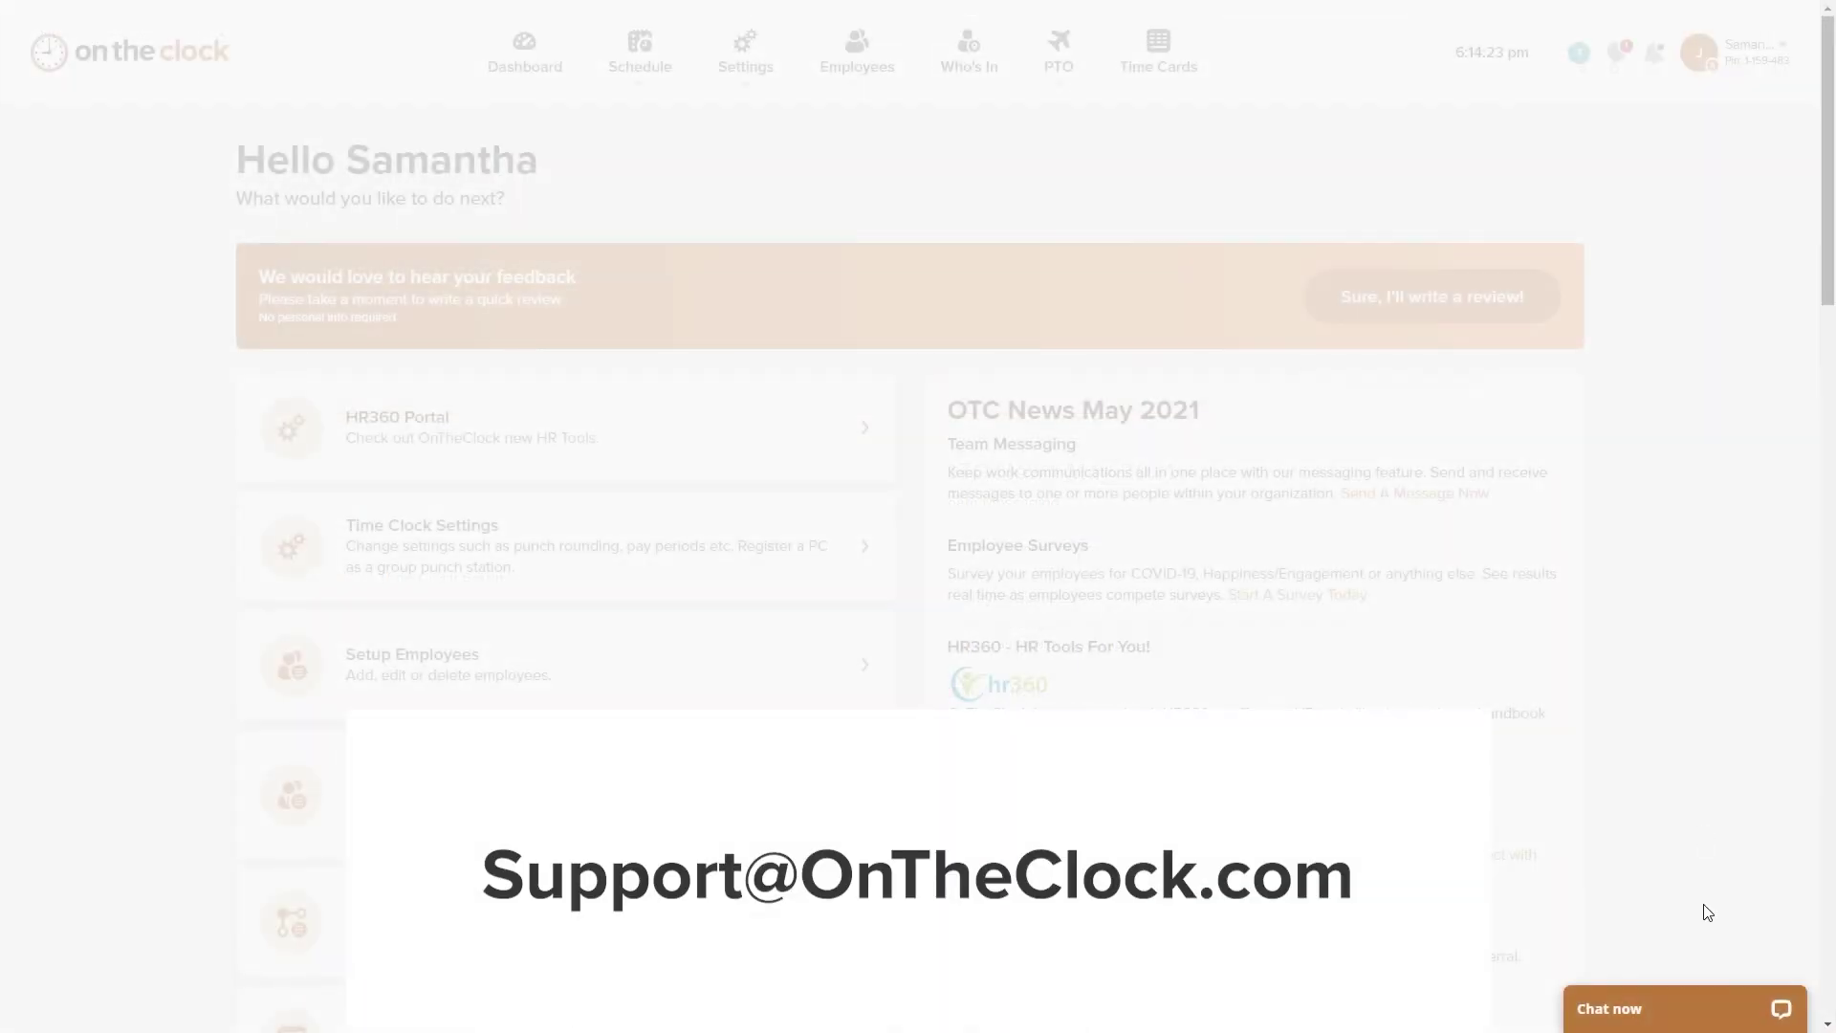
- Open the live chat form for contacting support
left_click(1689, 1011)
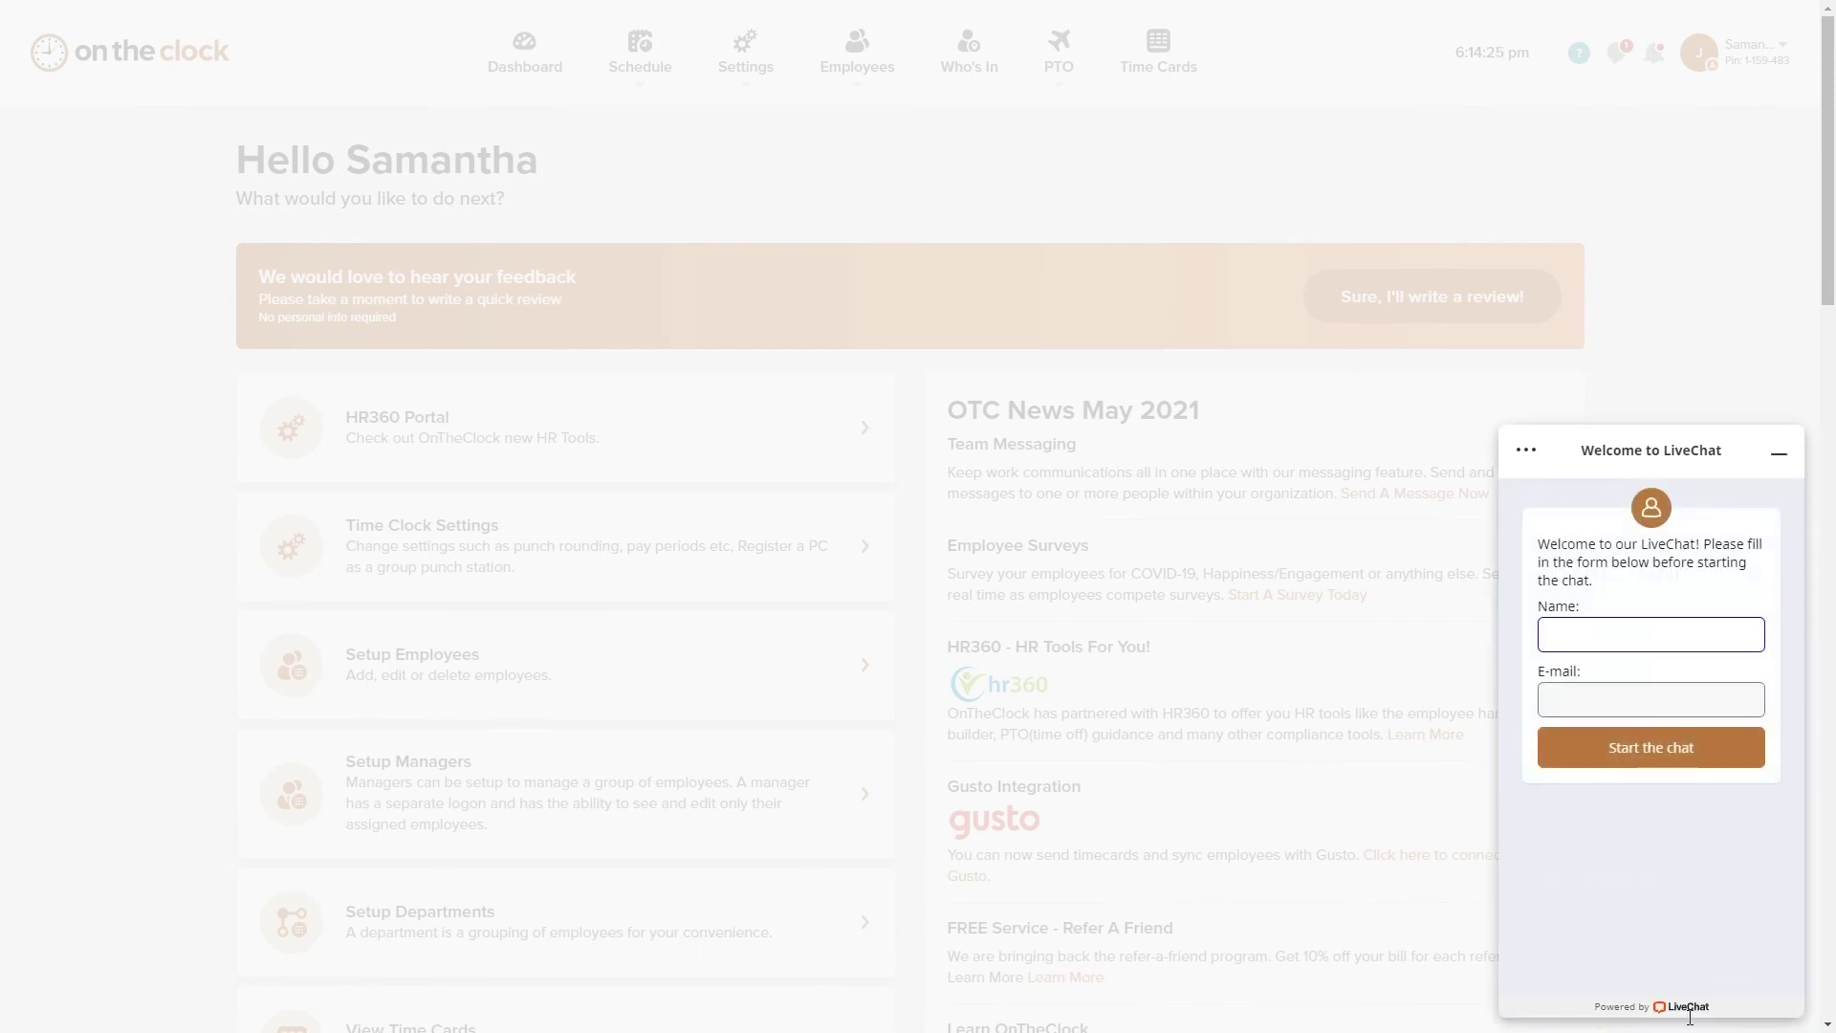